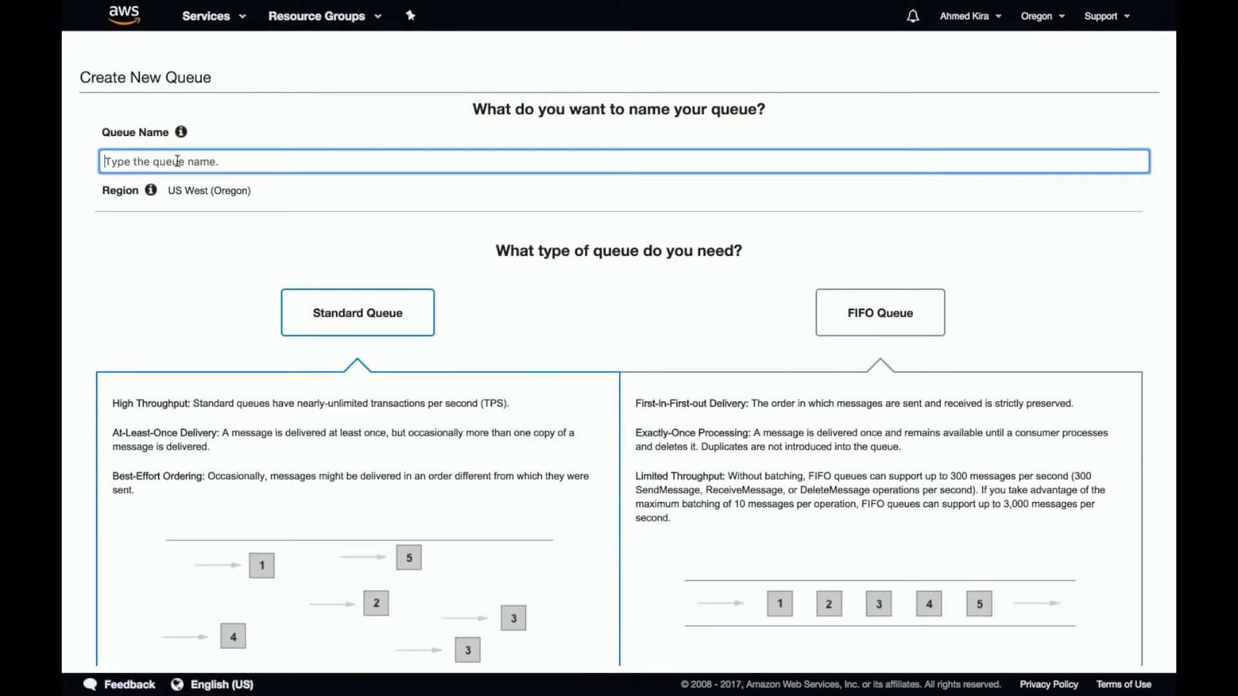
- Name the new standard queue youtube-sqs and set its default visibility timeout to 300 seconds in the detailed configuration
text(youtube-sqs)
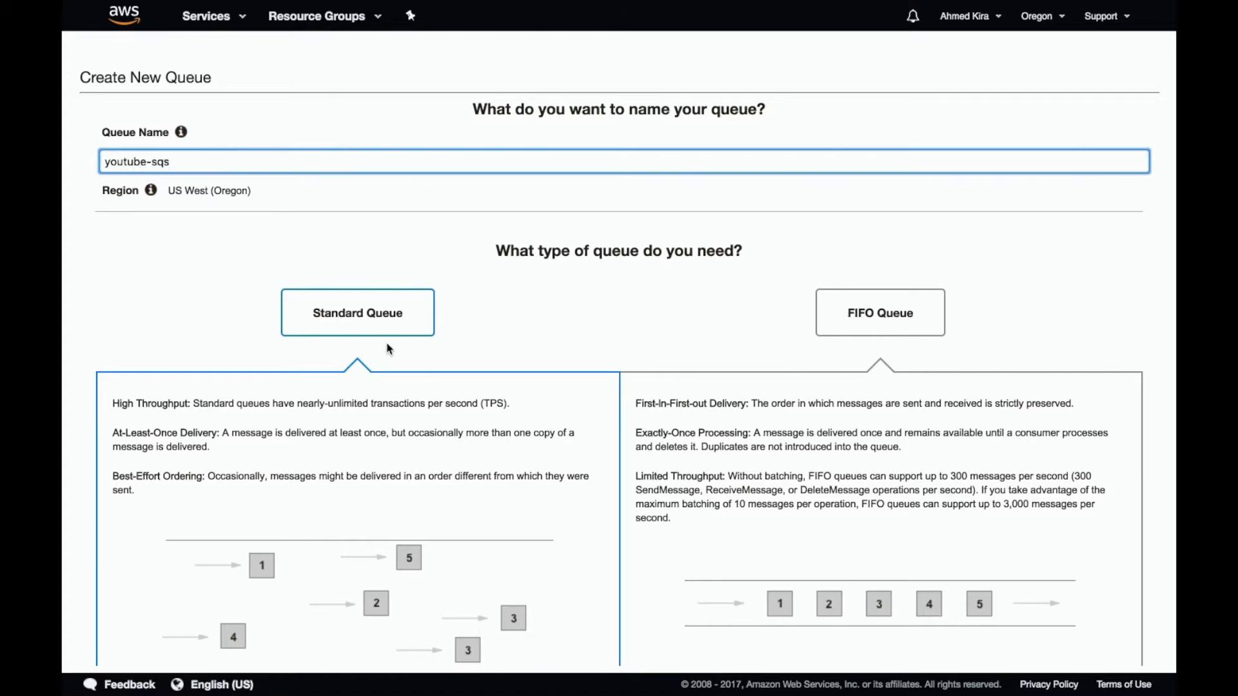
scroll(387, 348, down, 4)
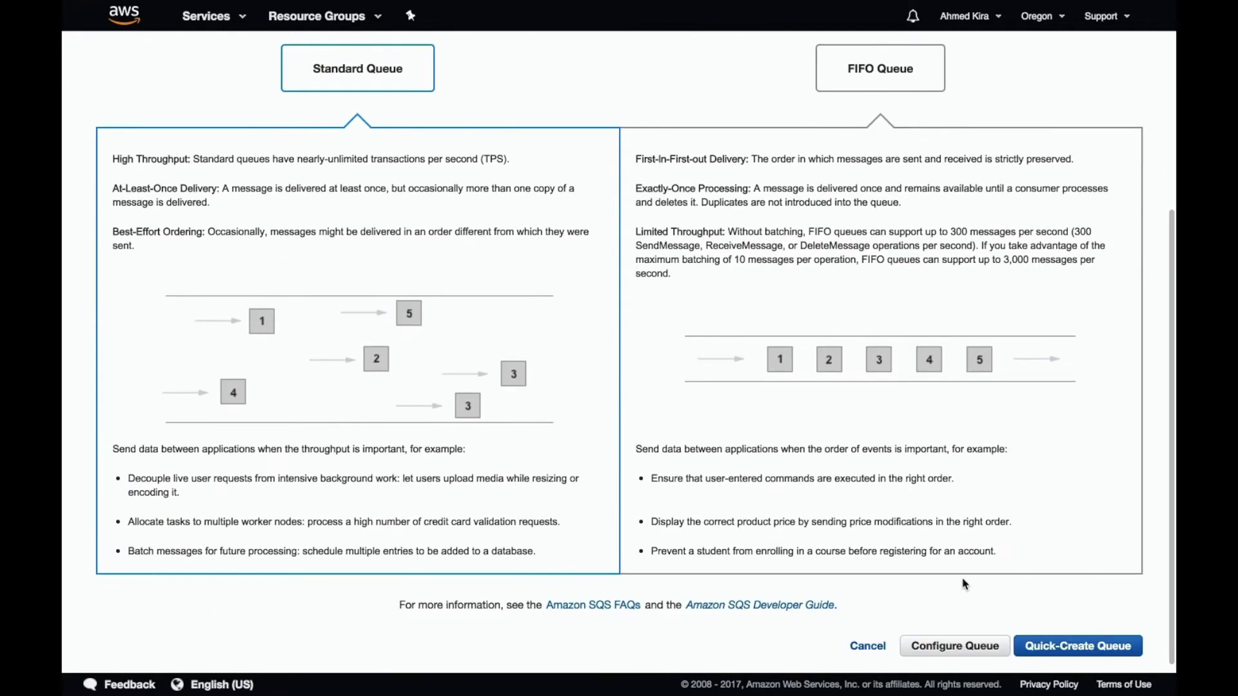
click(934, 638)
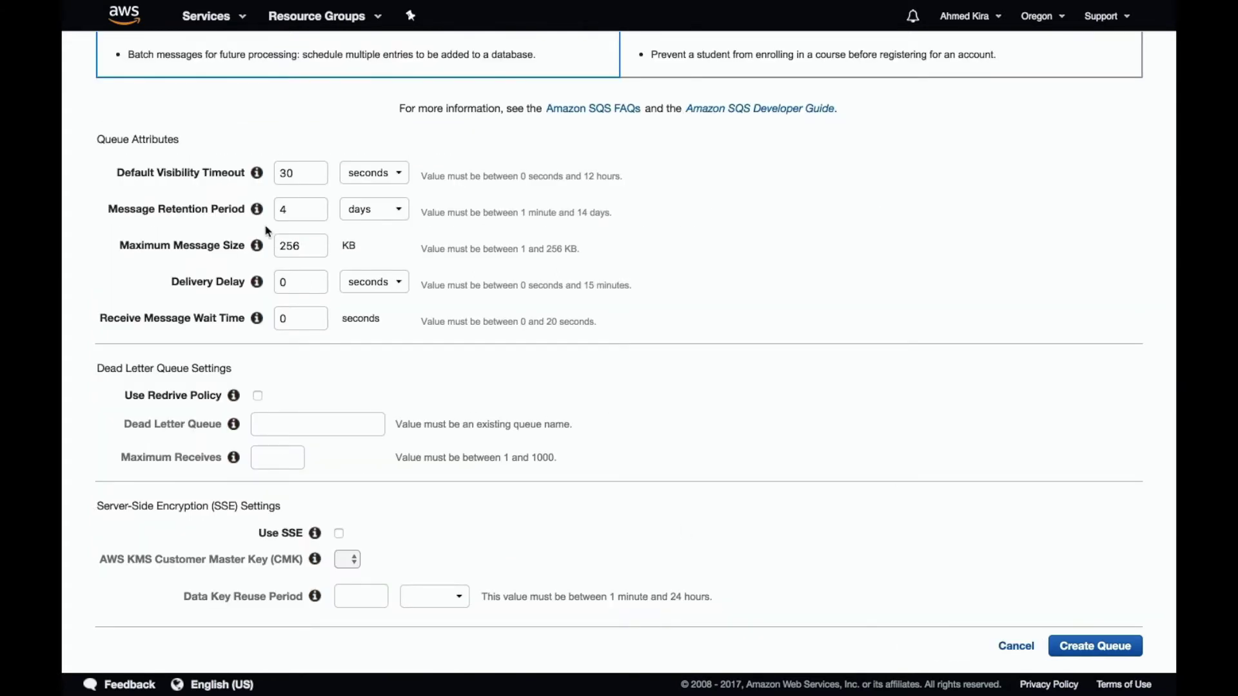
click(314, 174)
text(0)
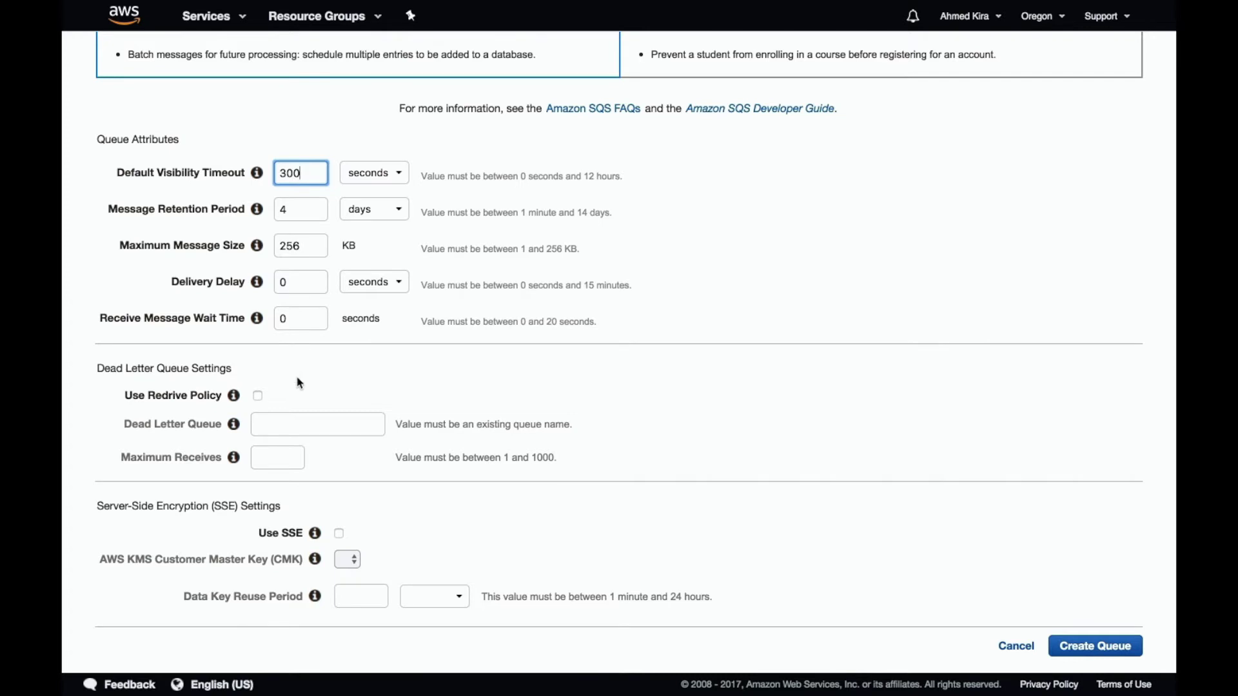
- Enable the redrive policy with cloudtrail-deadletter as dead letter queue and 1 maximum receive, and create the queue
click(258, 397)
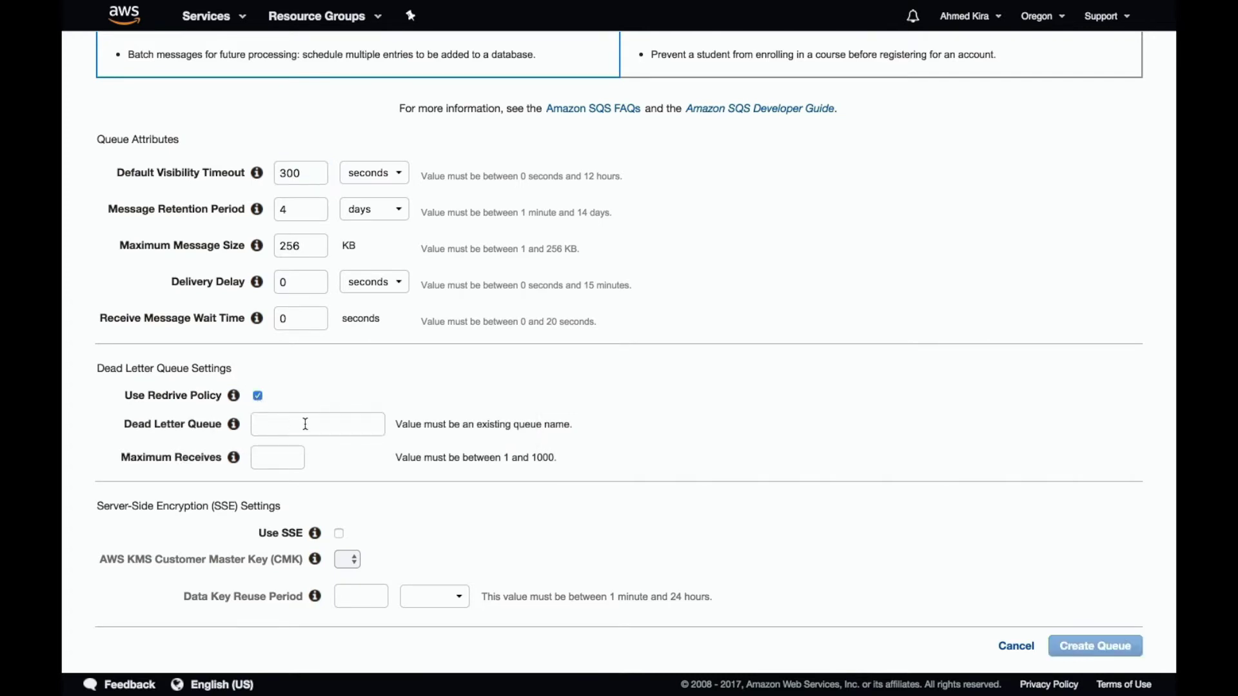
click(269, 458)
text(1)
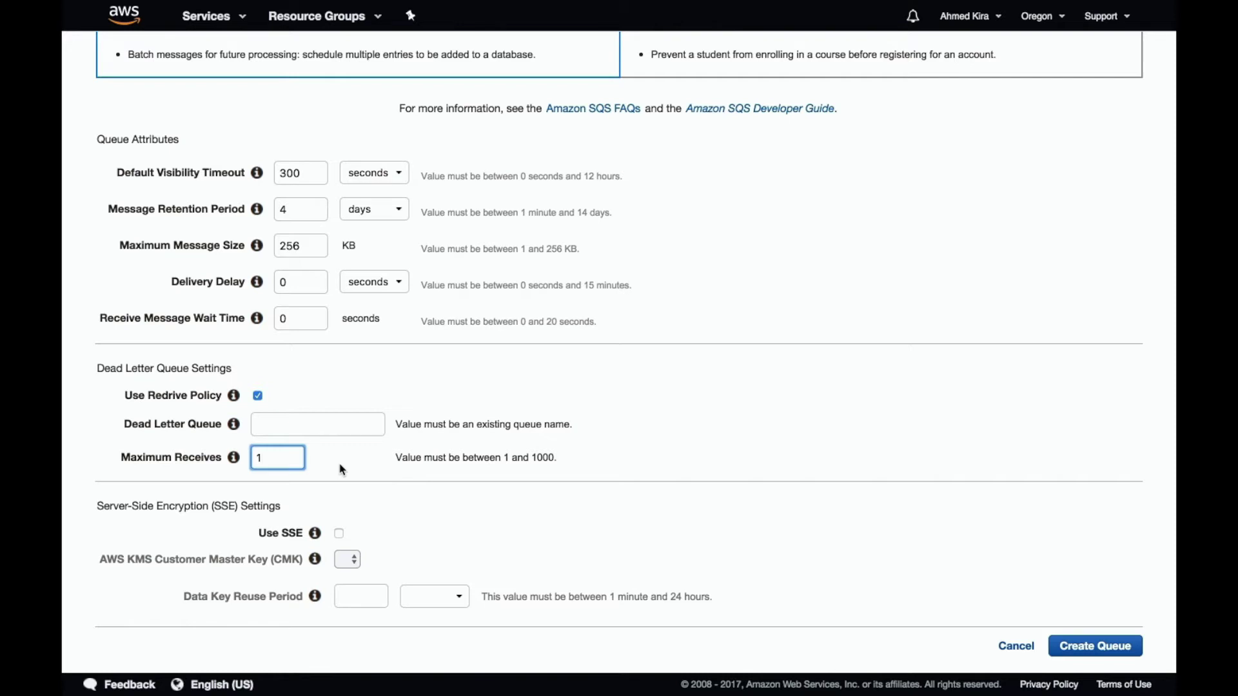
click(326, 427)
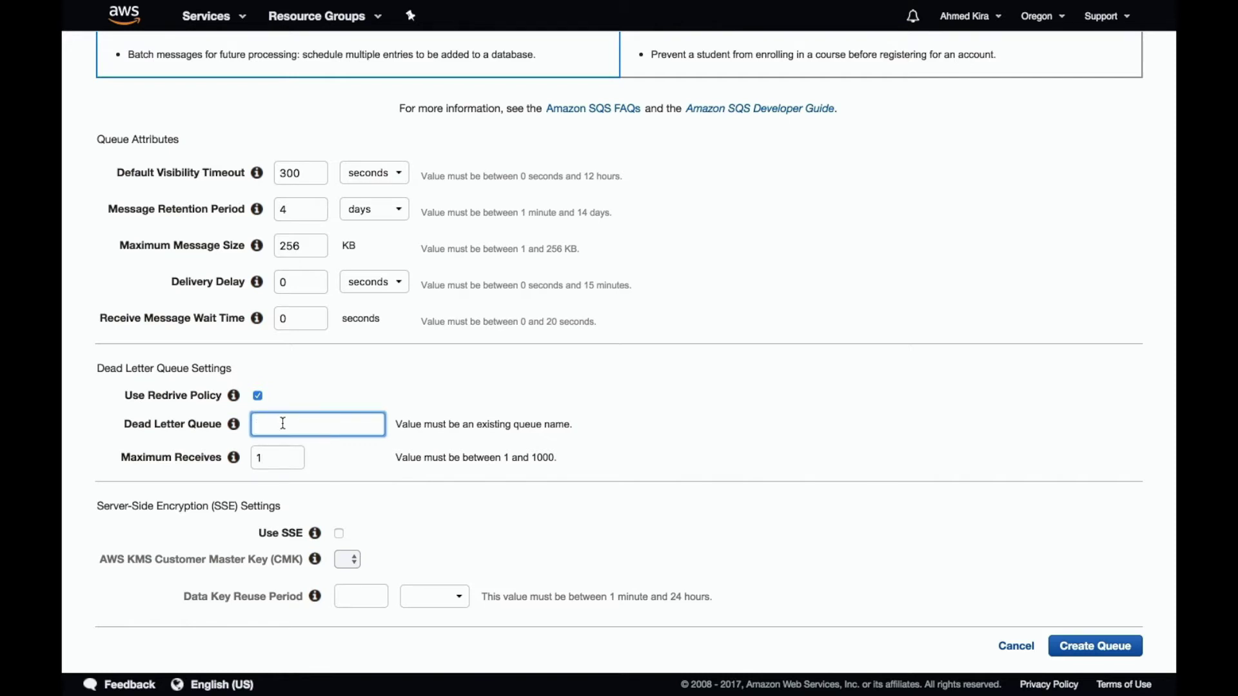
text(you)
text(lo)
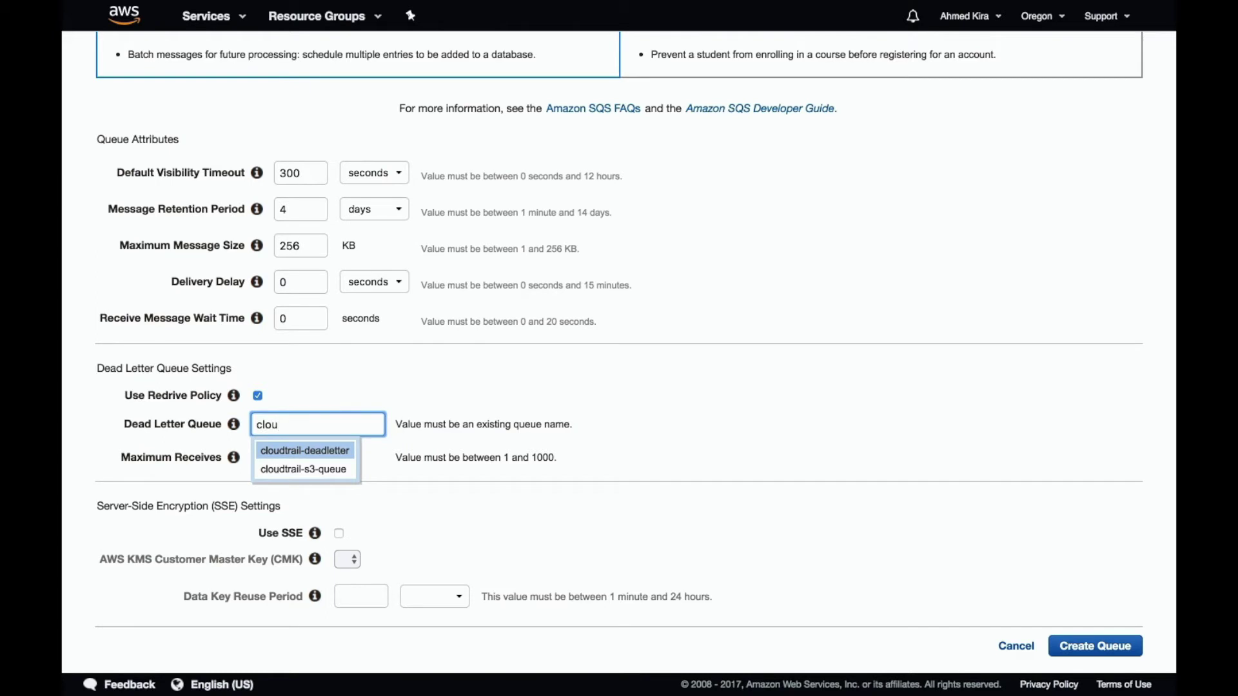
text(u)
click(299, 454)
click(1095, 646)
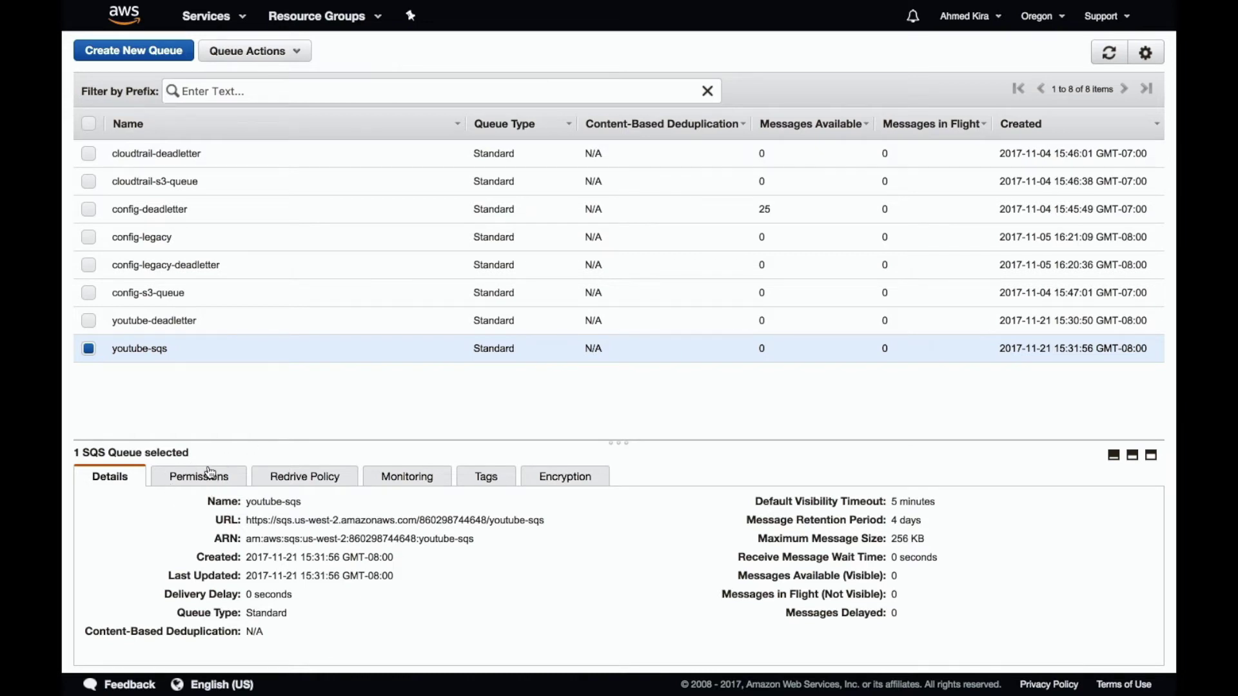
- Switch to CloudTrail and start a new trail named youtube-trail
click(215, 16)
click(539, 341)
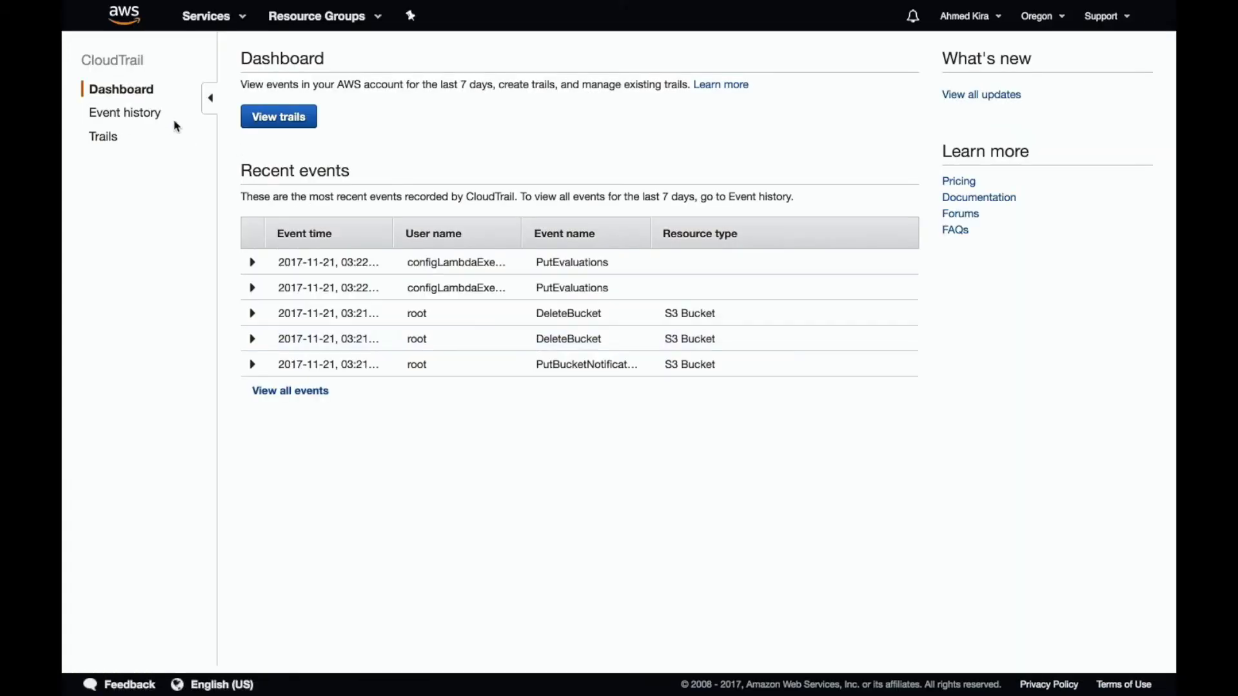
click(105, 139)
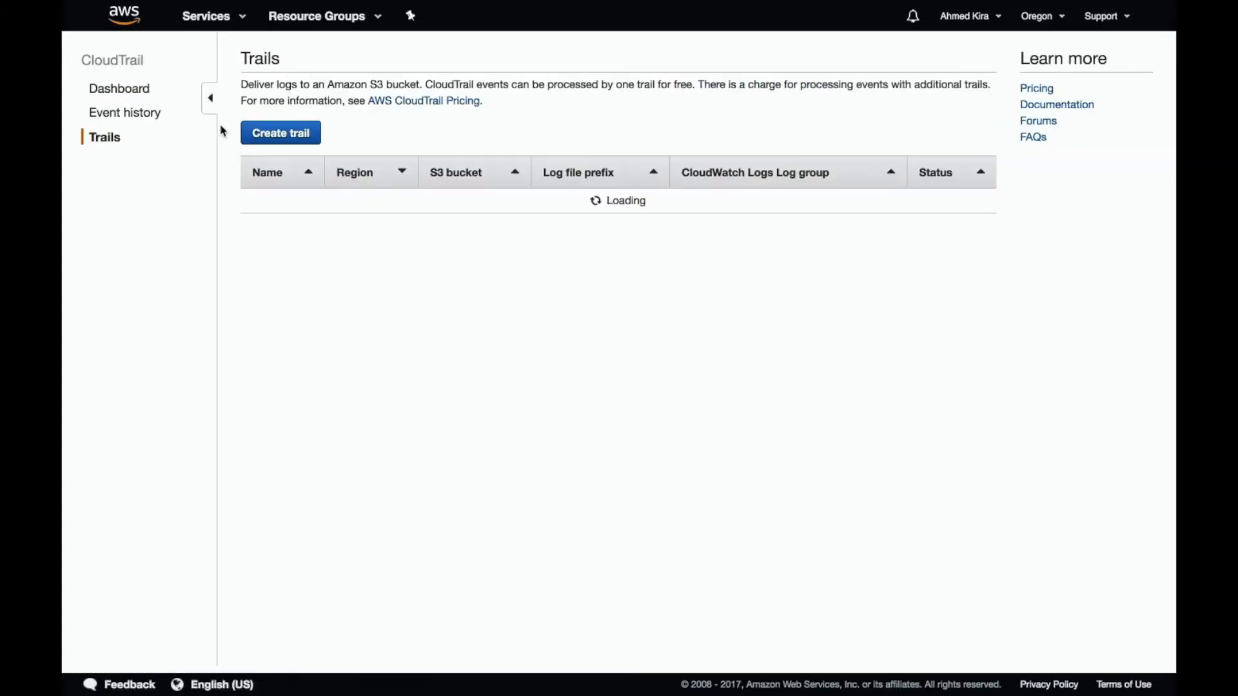
click(279, 131)
click(492, 98)
text(youtube-trail)
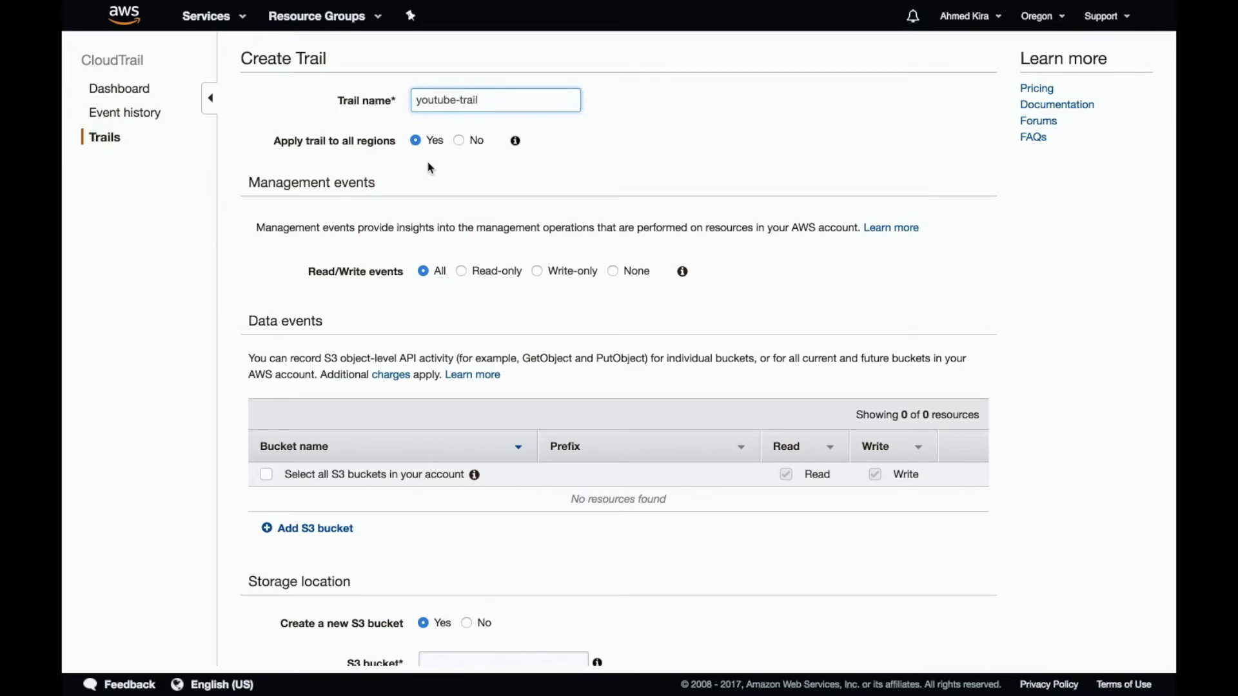
- Set the trail to store its logs in a new S3 bucket named youtube-cloudtrail and create the trail
scroll(462, 278, down, 2)
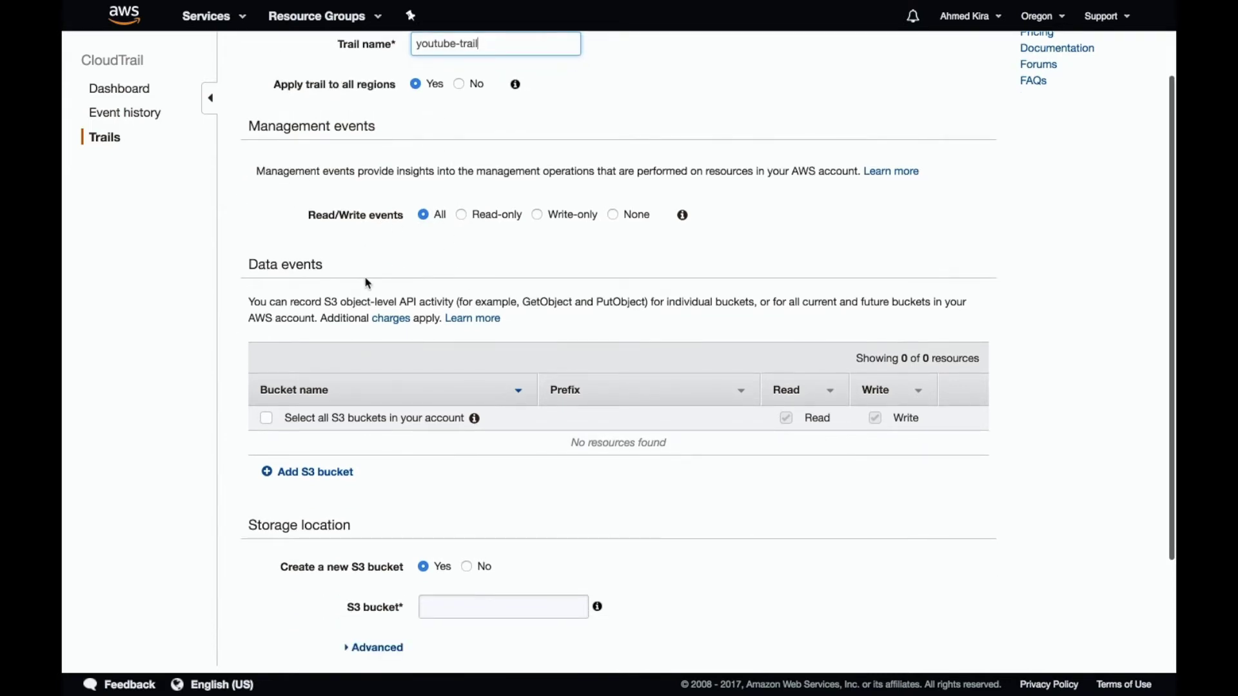
scroll(367, 283, down, 5)
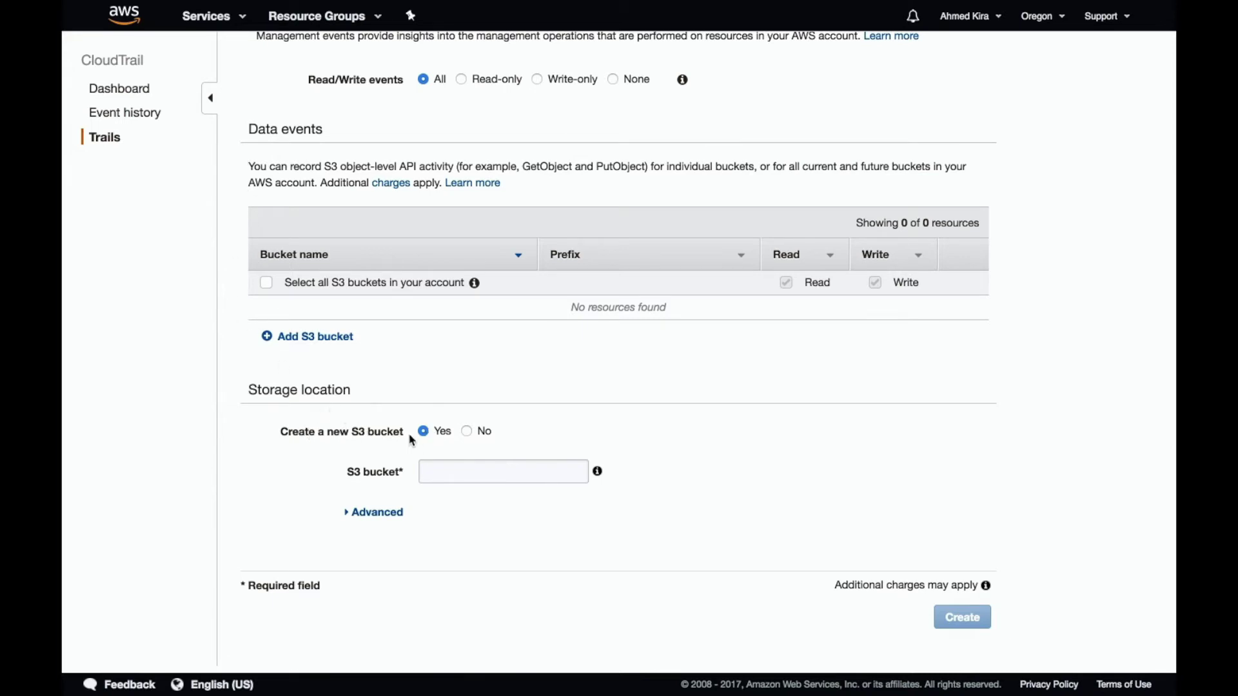
click(472, 472)
text(yotu)
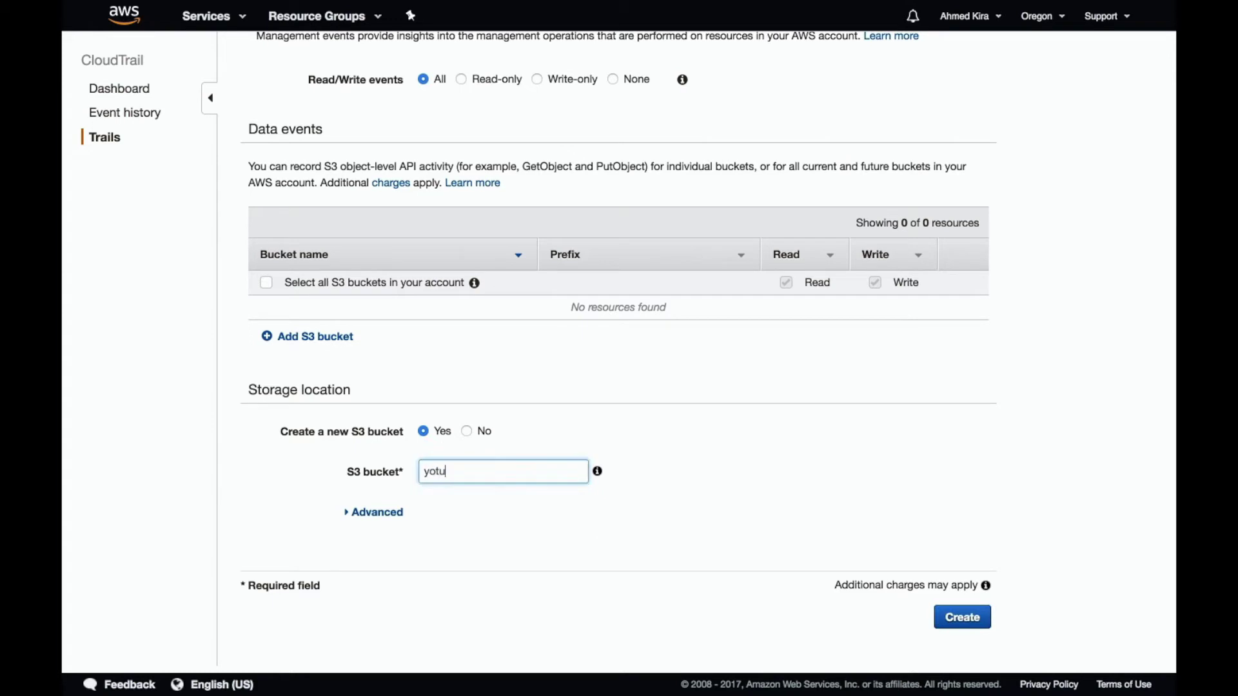
key(BackSpace)
key(BackSpace)
text(utube-clo)
click(560, 494)
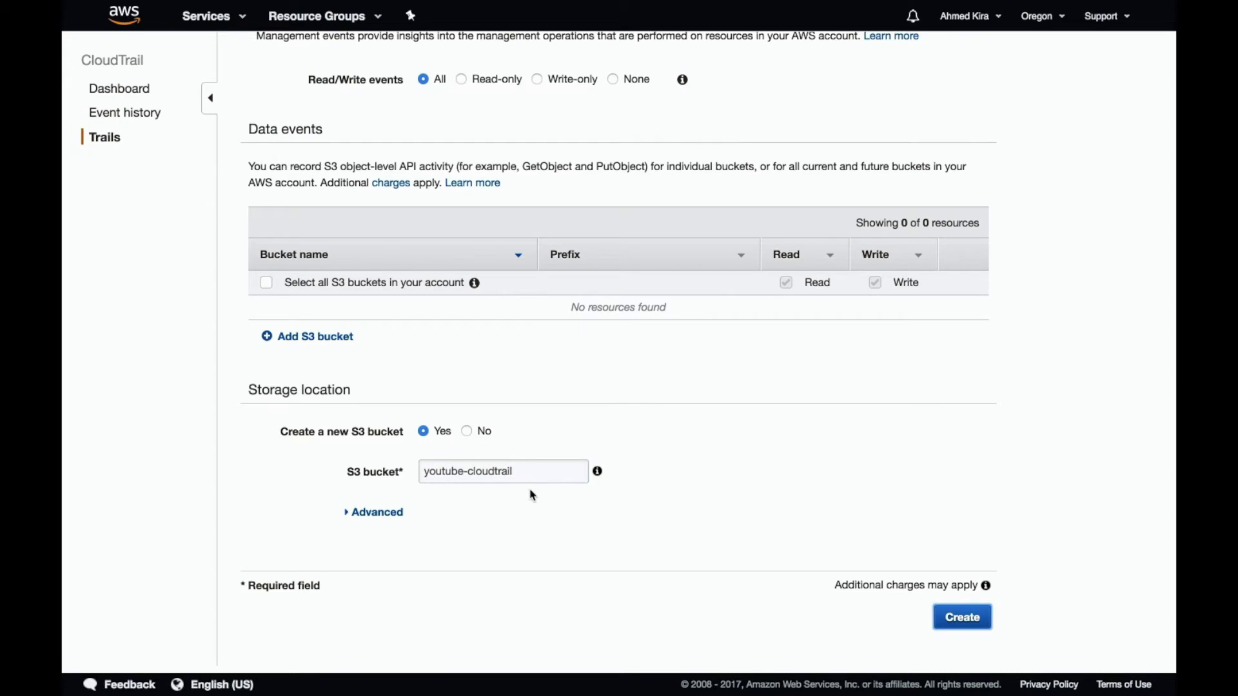
click(974, 619)
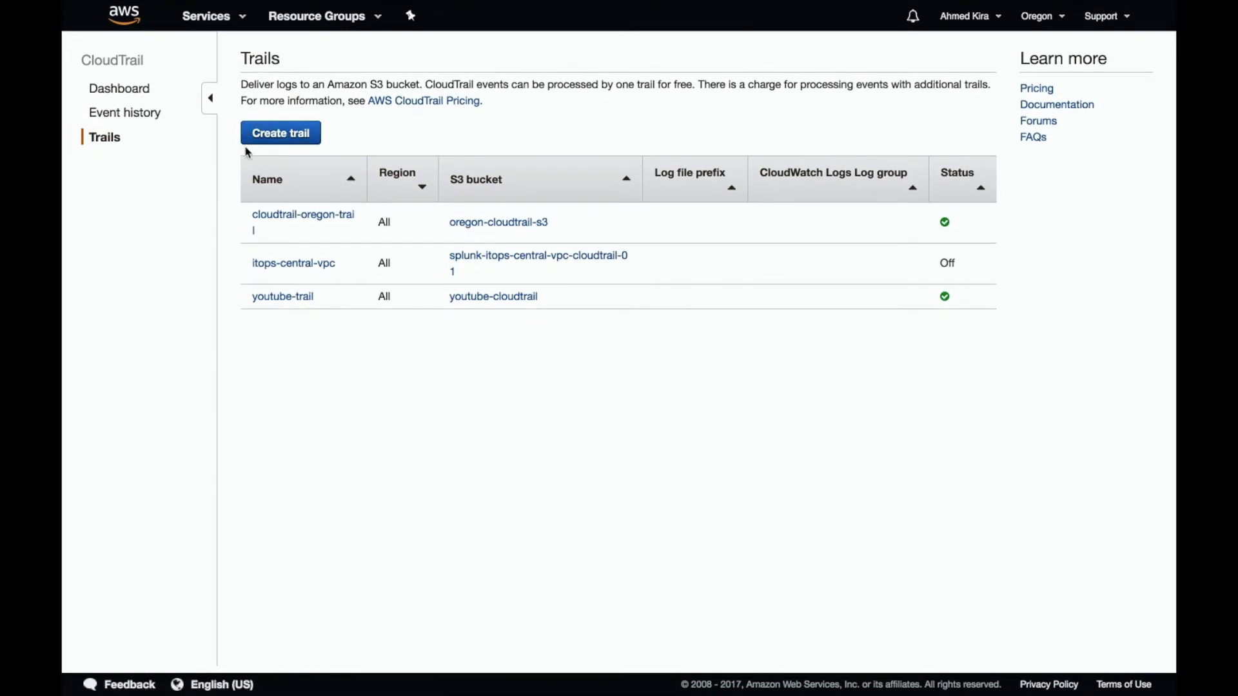
- Switch to Simple Queue Service and show the permissions of the youtube-sqs queue
click(209, 19)
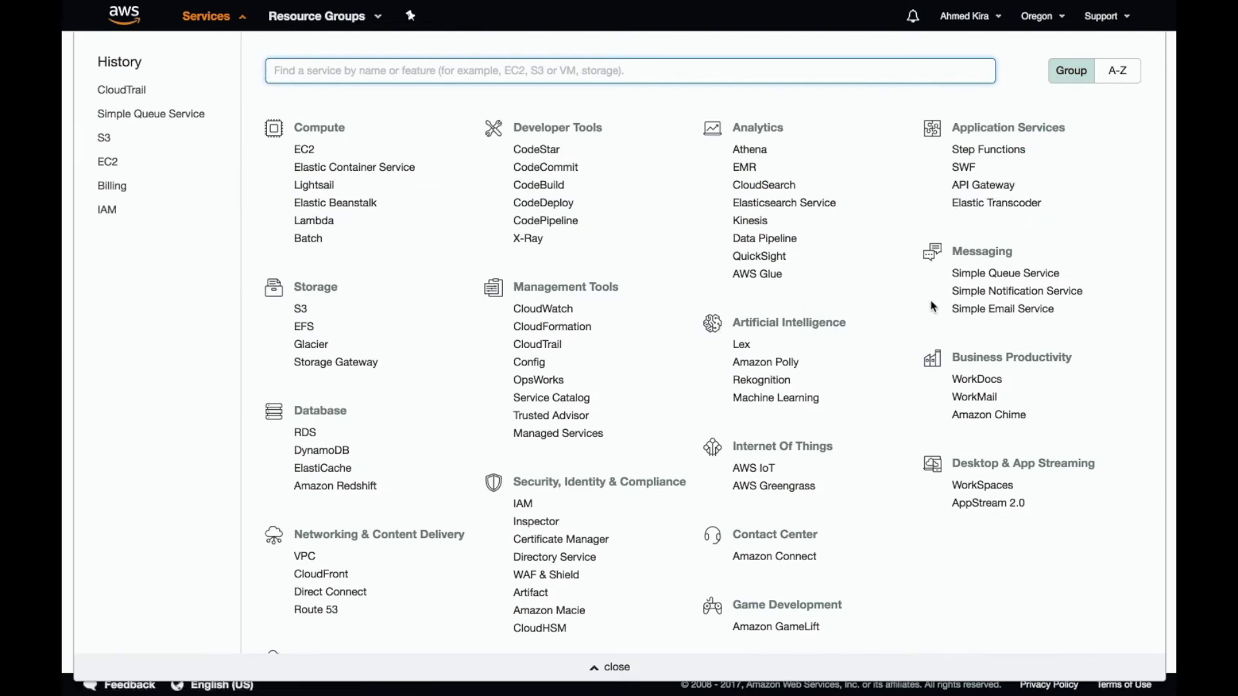
click(1000, 277)
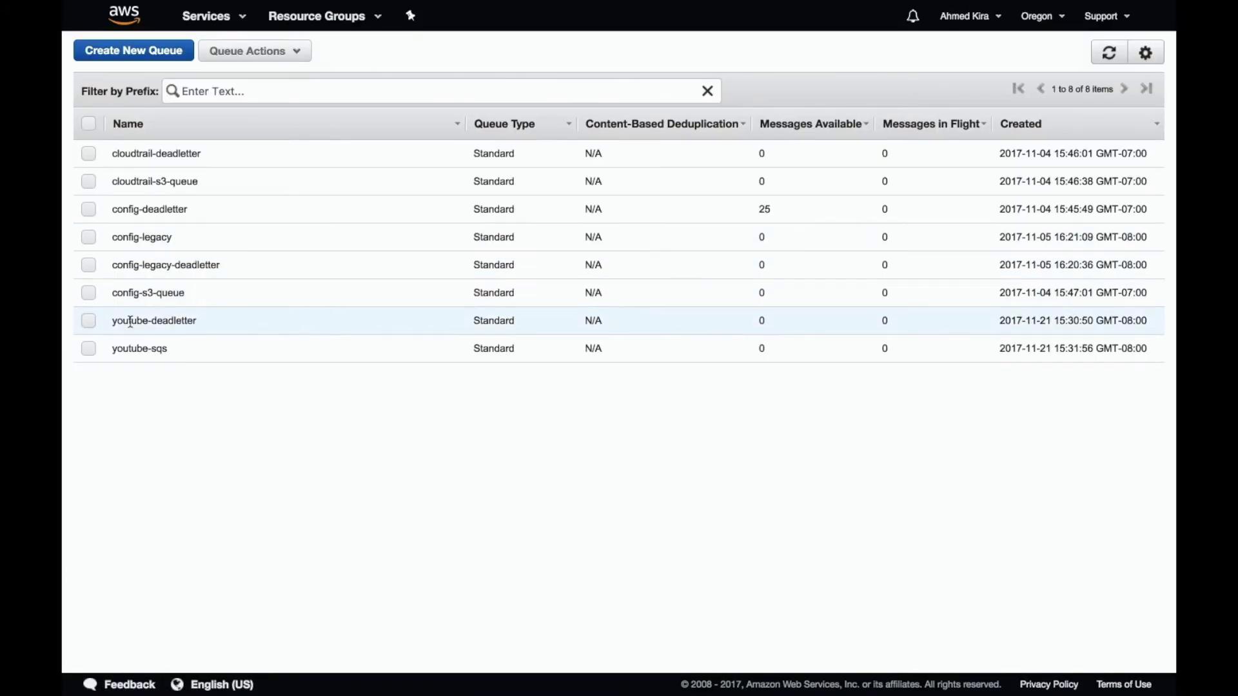
click(88, 348)
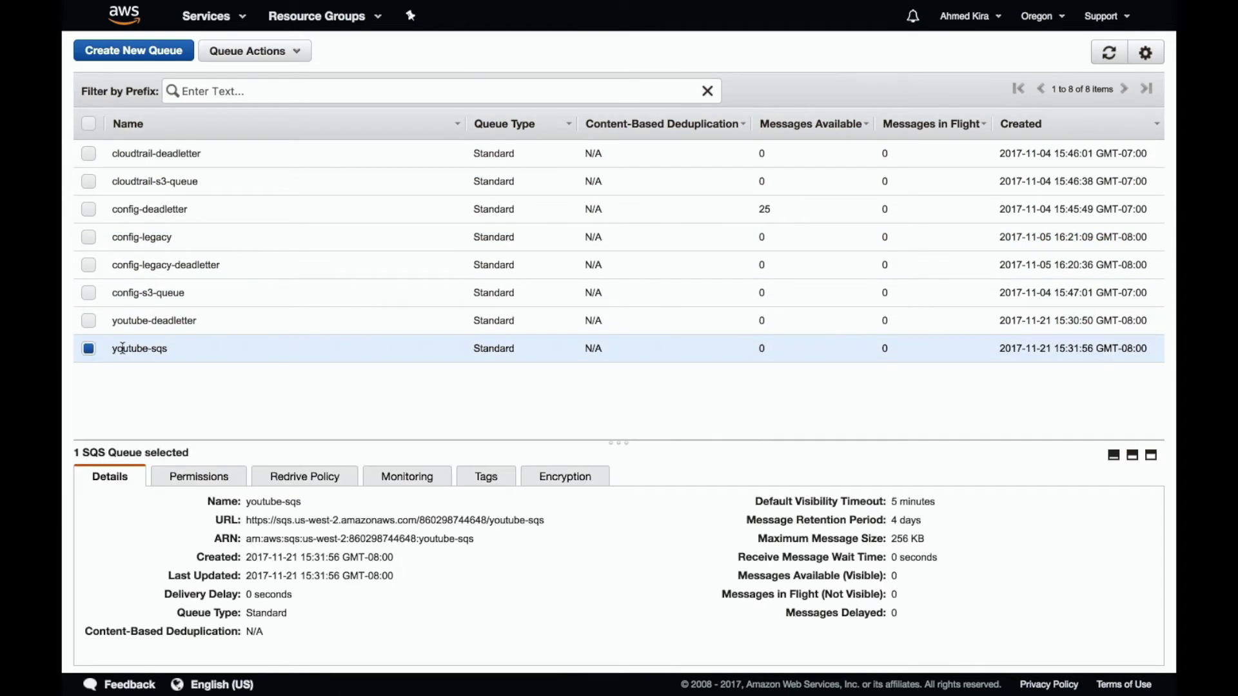
click(200, 479)
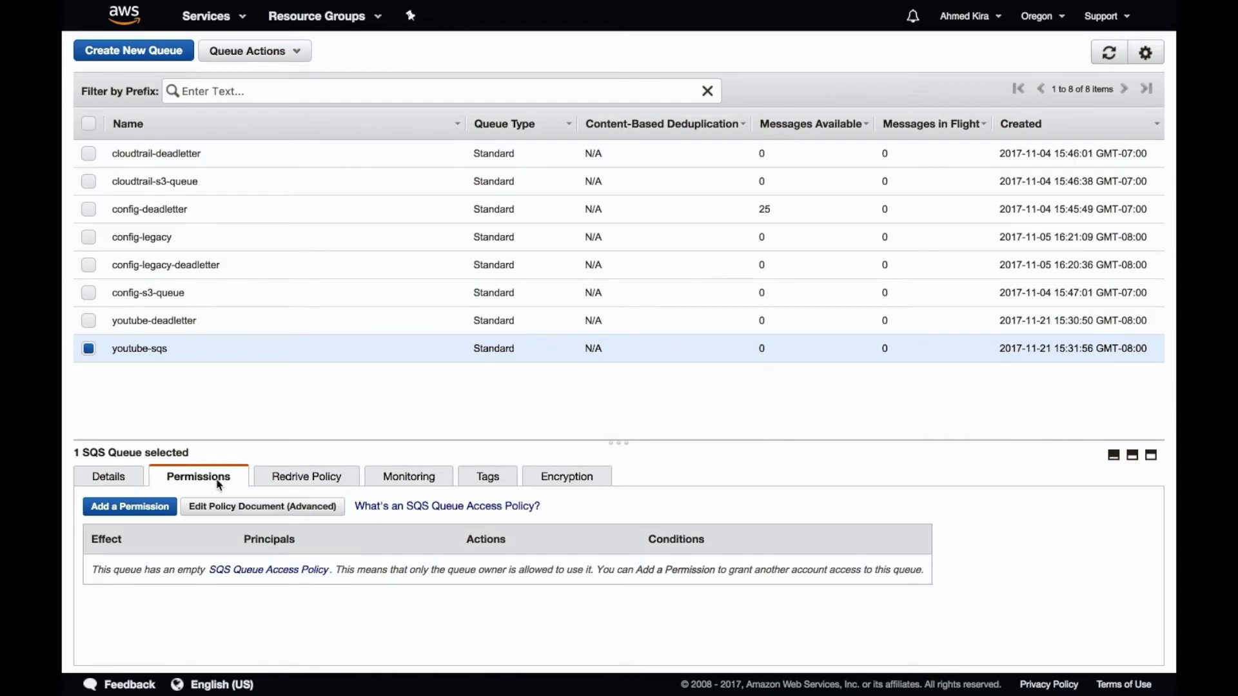
click(140, 507)
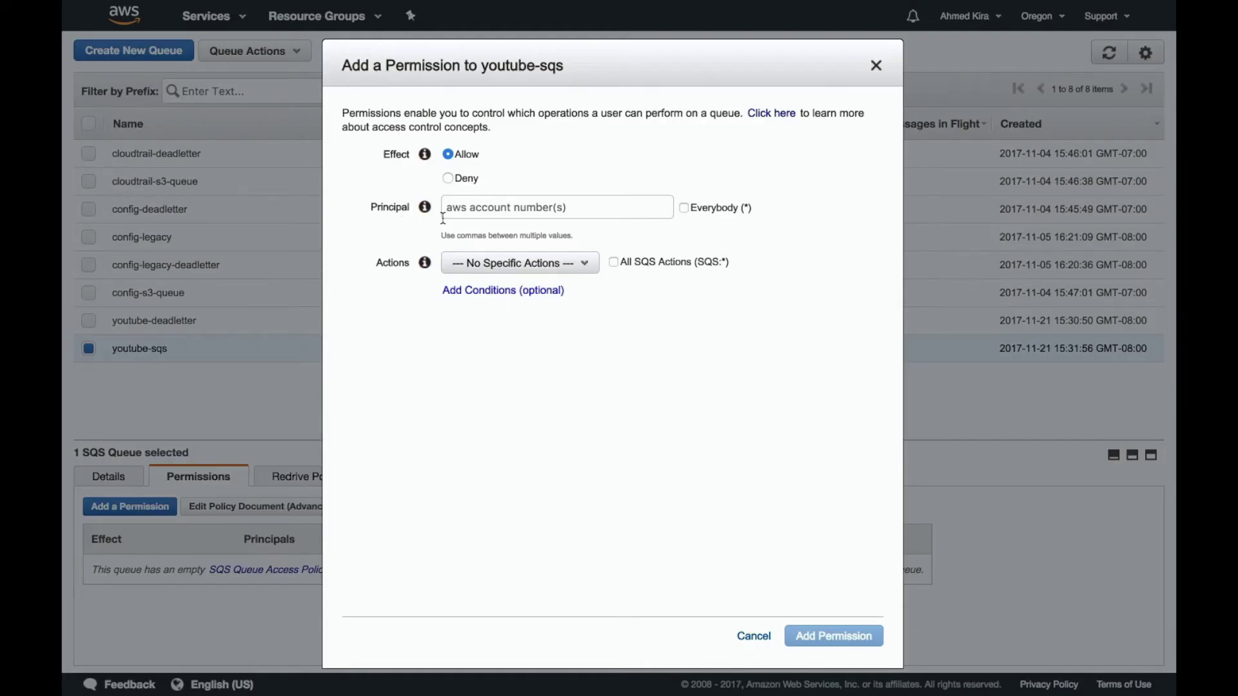
click(614, 264)
click(684, 208)
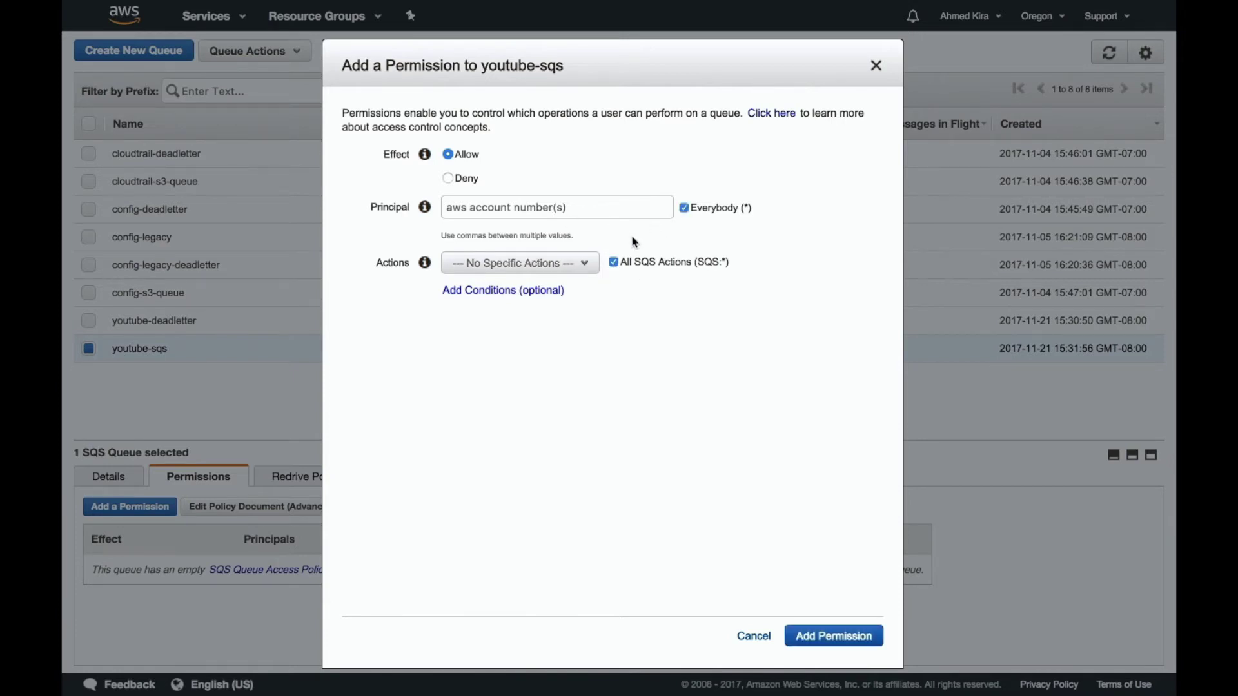
click(614, 262)
click(584, 265)
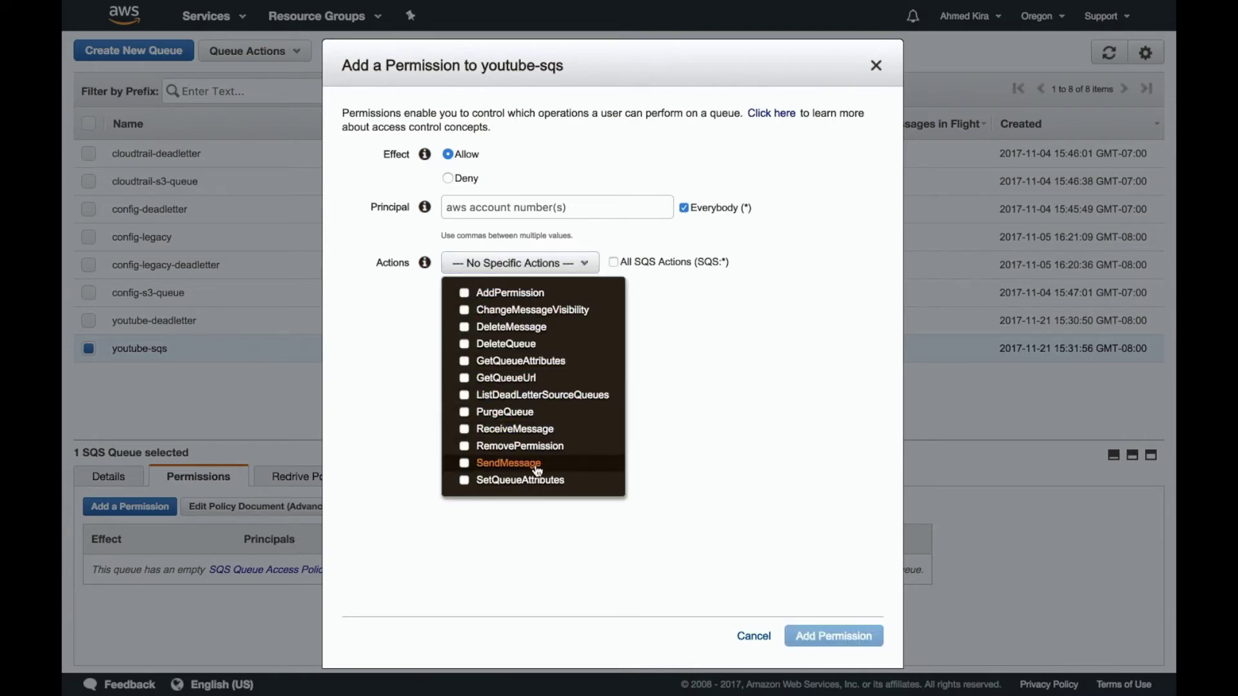
click(657, 404)
click(613, 262)
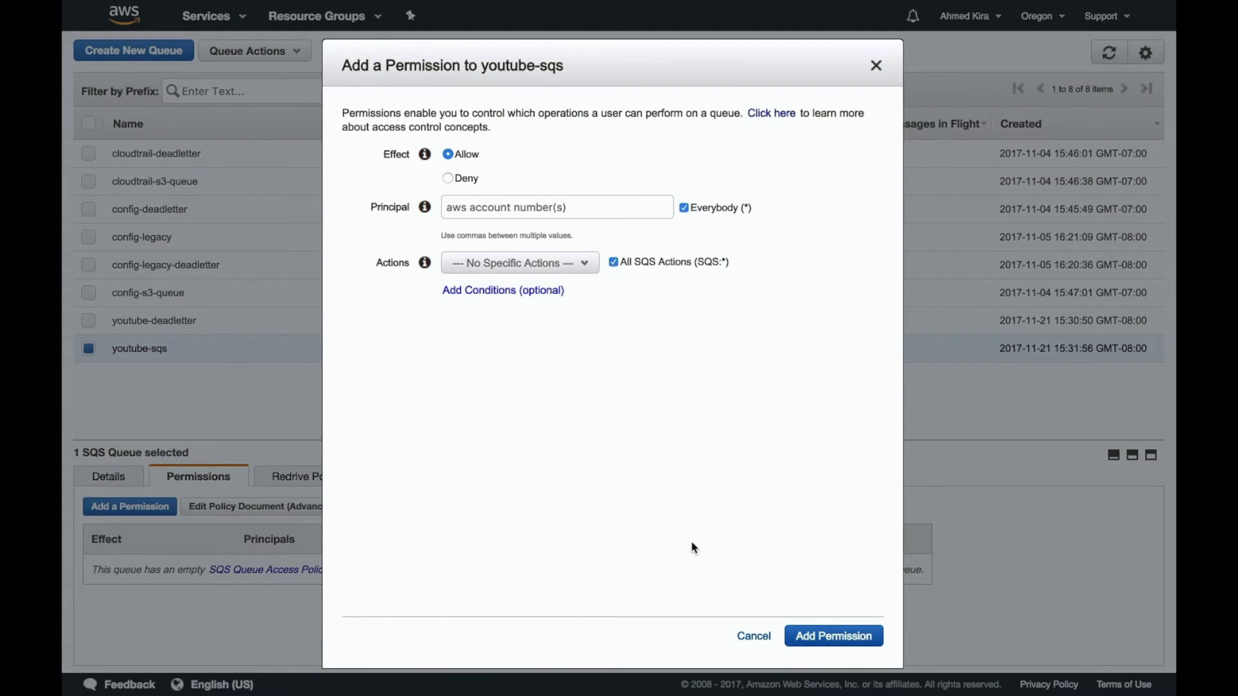
click(752, 637)
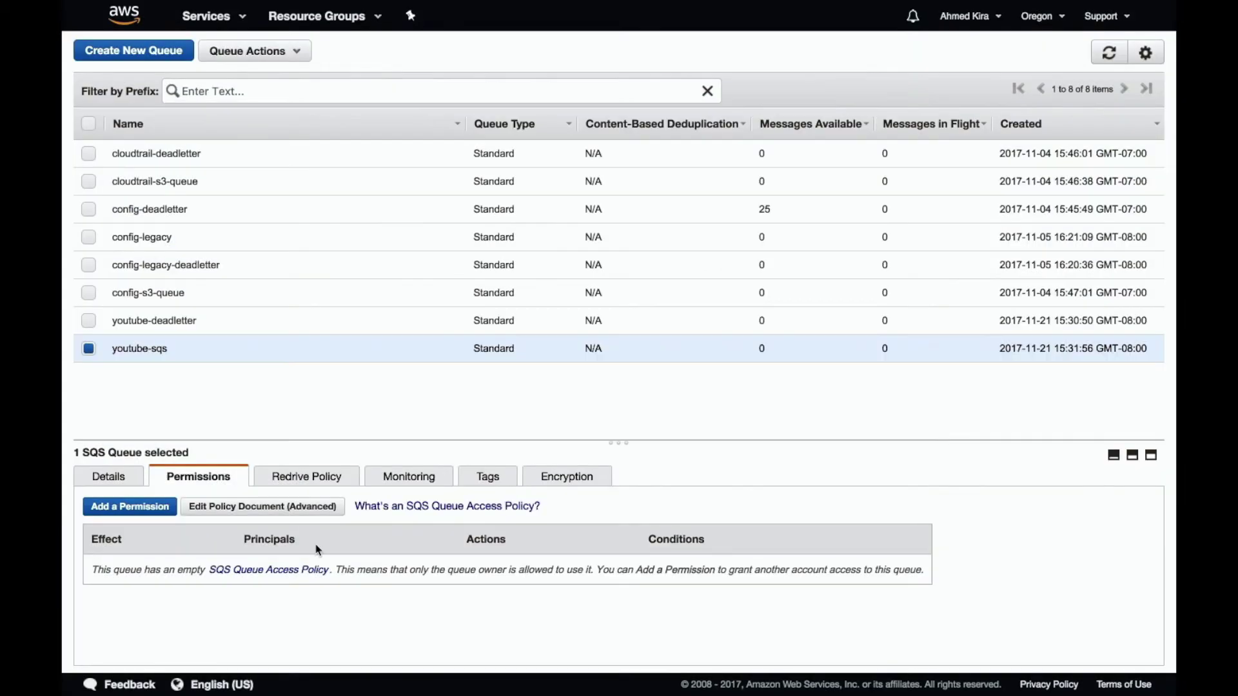
- Open the youtube-sqs access policy document for editing and switch to the Amazon S3 event notification documentation
click(238, 507)
click(299, 224)
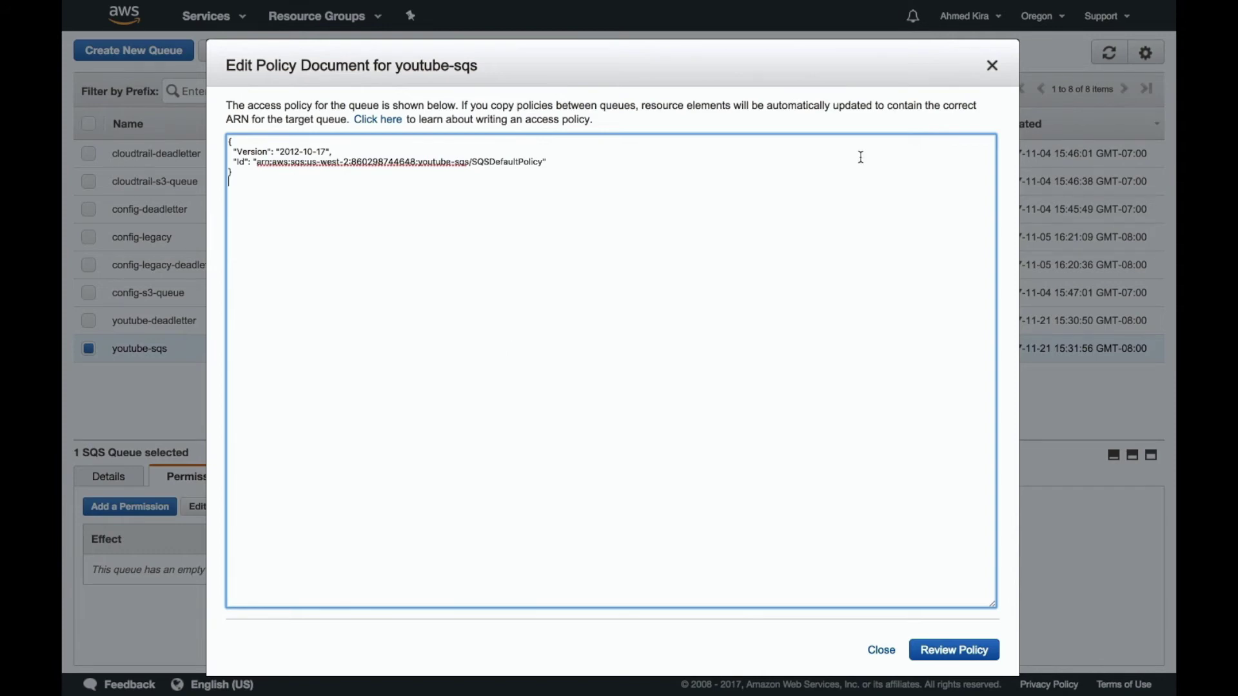
mouse_move(851, 3)
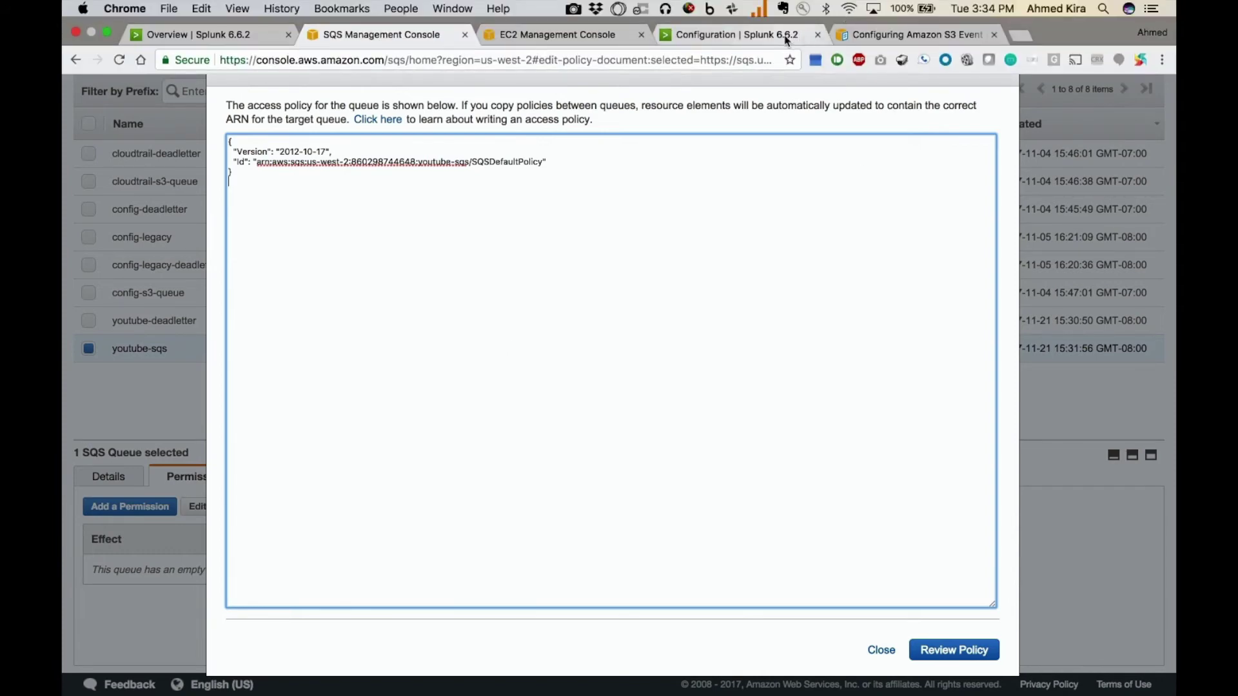
click(748, 36)
click(915, 34)
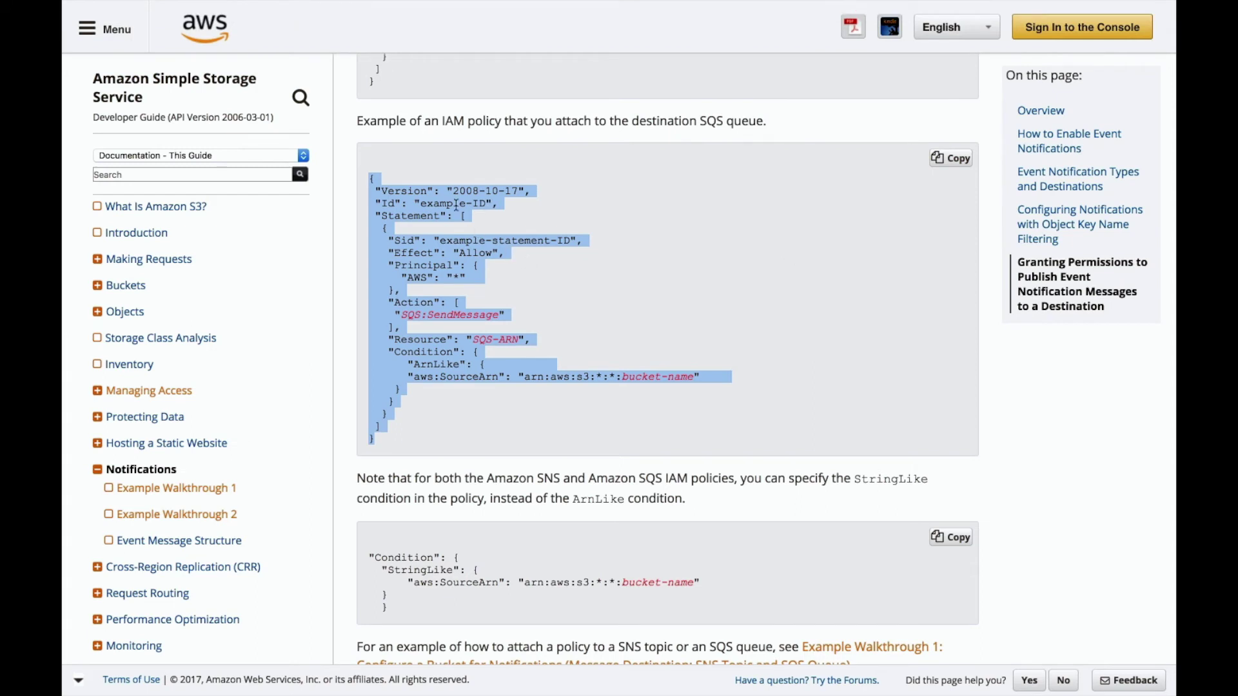
- Copy the complete example IAM policy for the destination SQS queue from the documentation page
mouse_move(578, 6)
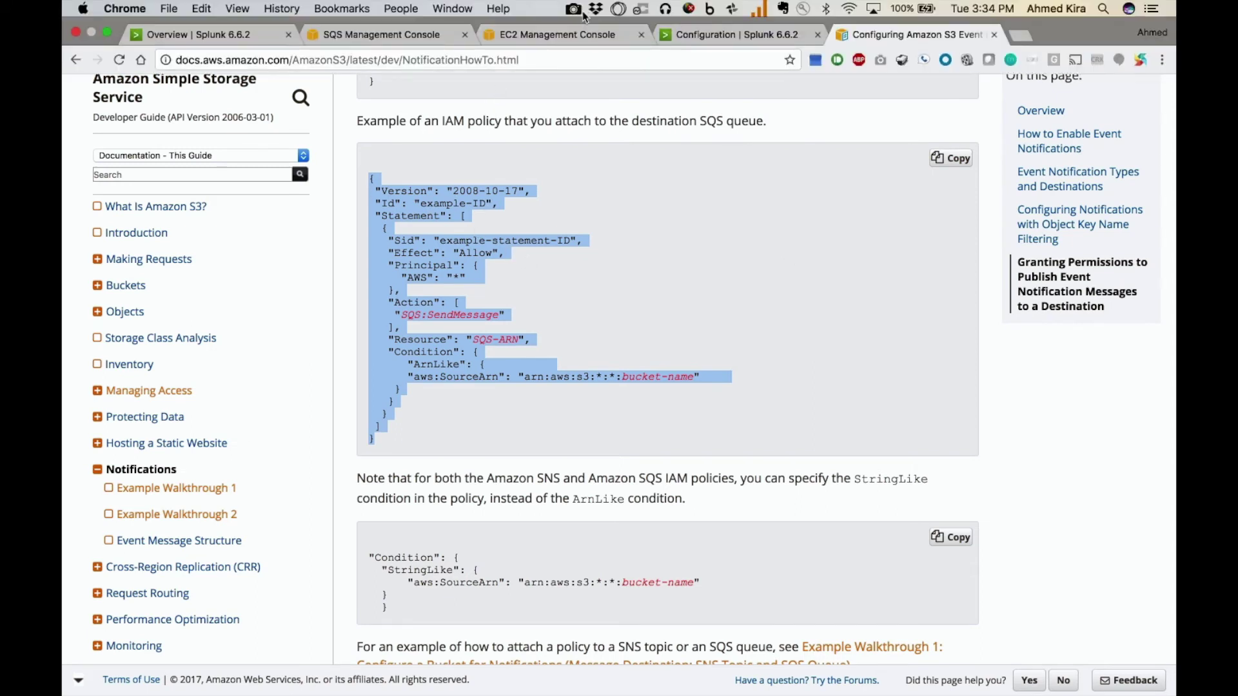
click(547, 60)
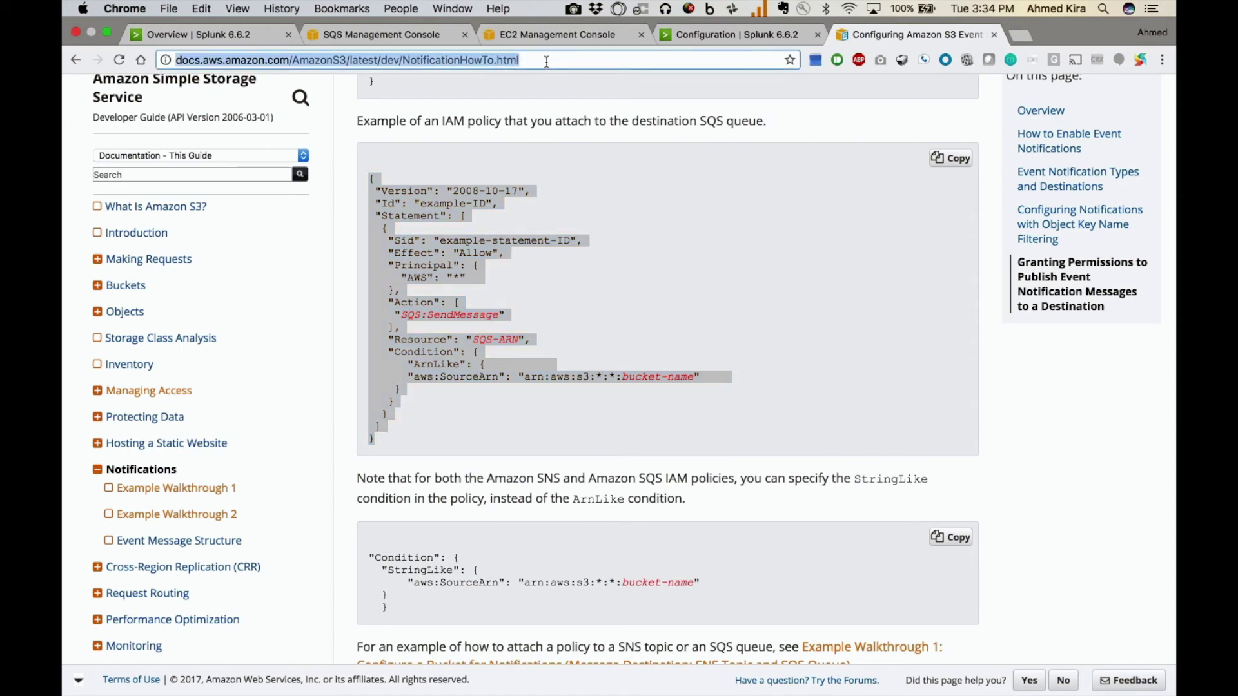
click(389, 138)
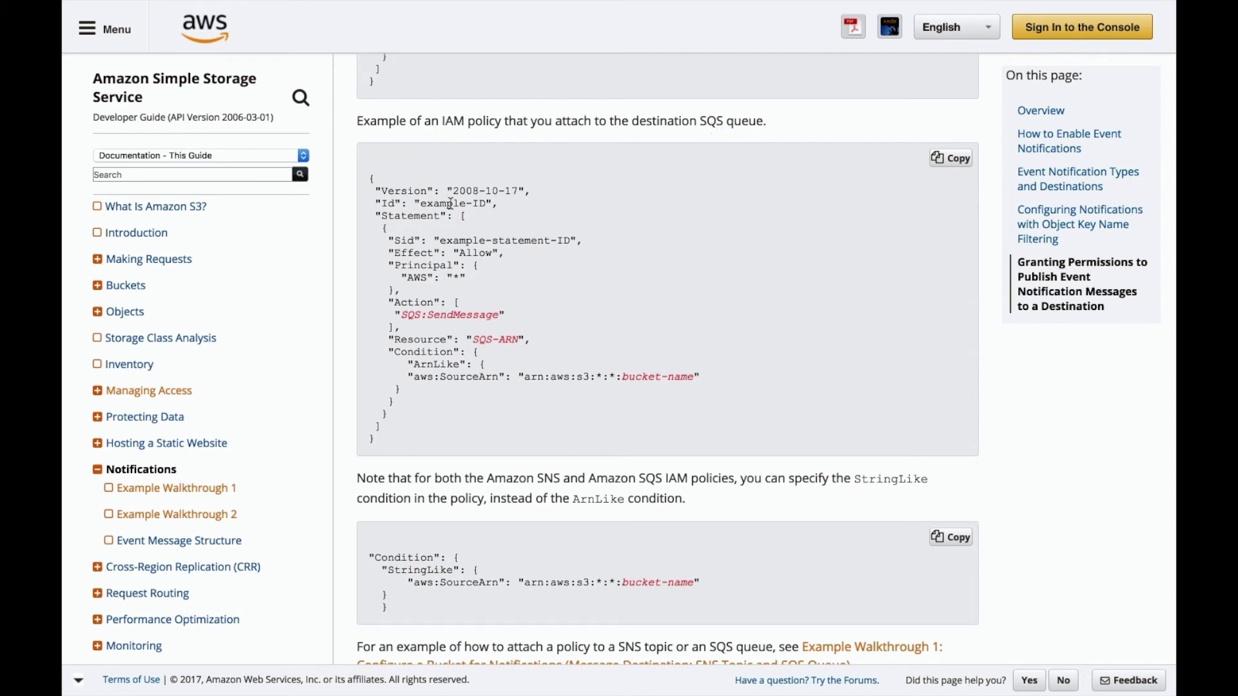
drag(370, 175, 420, 447)
key(super+c)
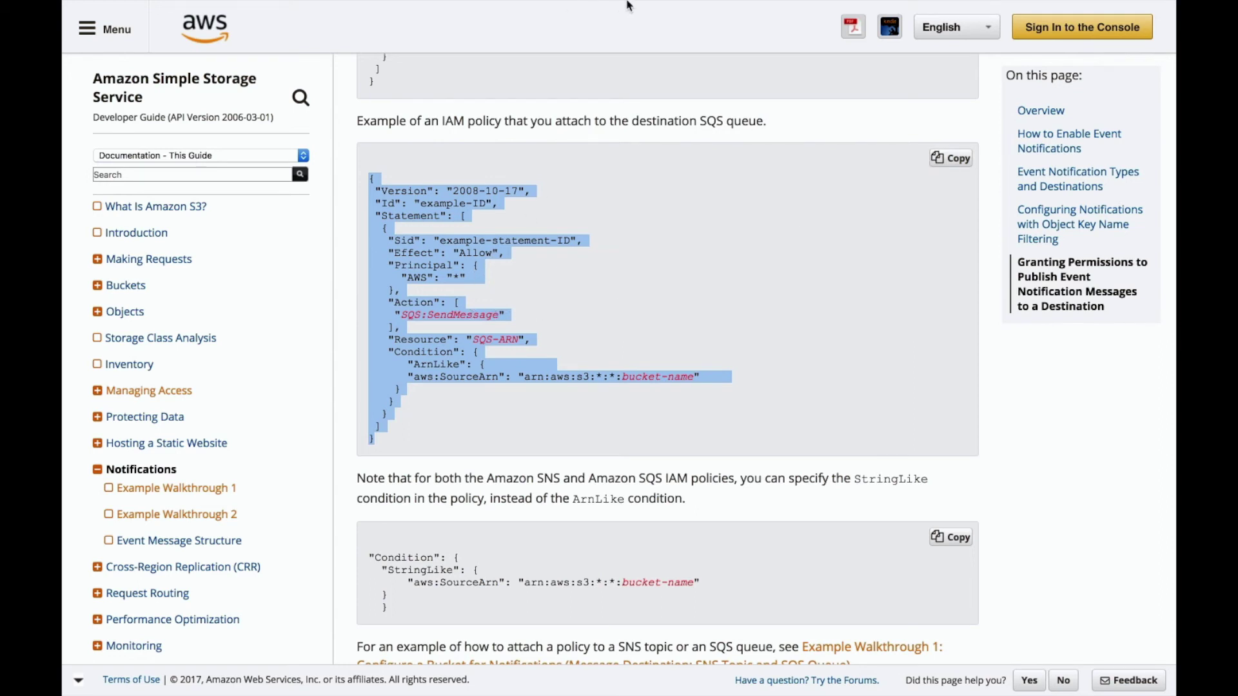
- Switch to the SQS Management Console and replace the youtube-sqs policy document with the copied example policy
mouse_move(676, 7)
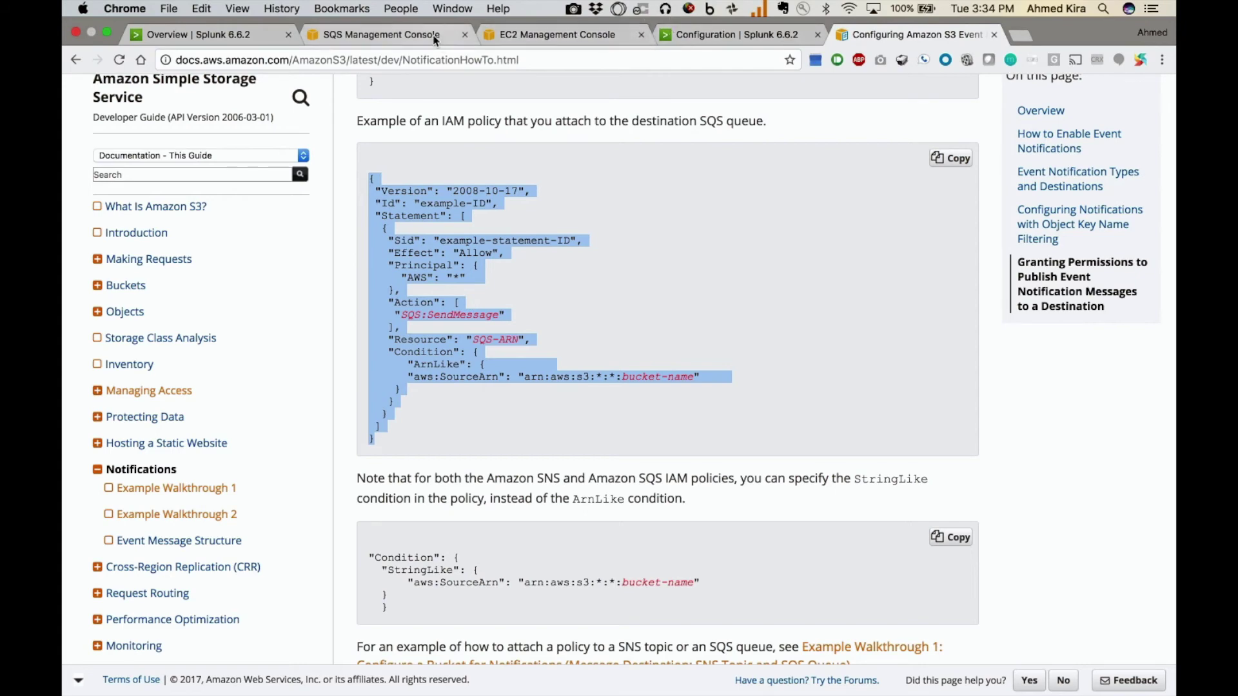
click(381, 35)
drag(304, 206, 216, 139)
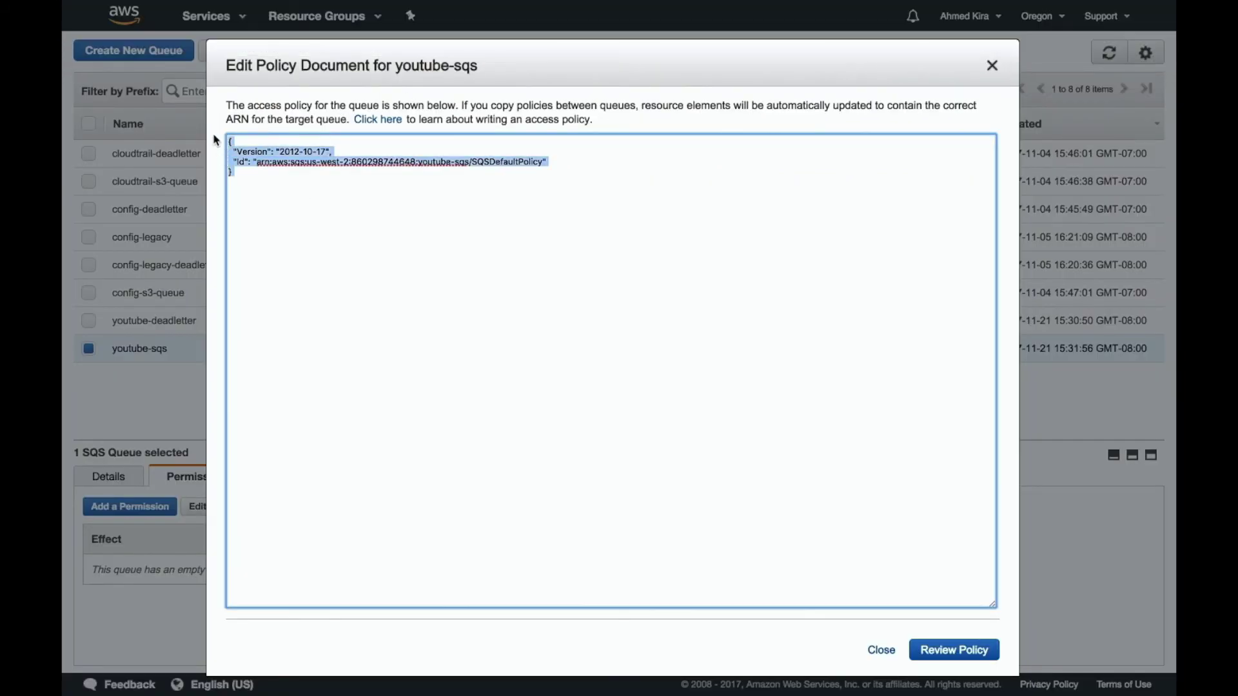
key(super+v)
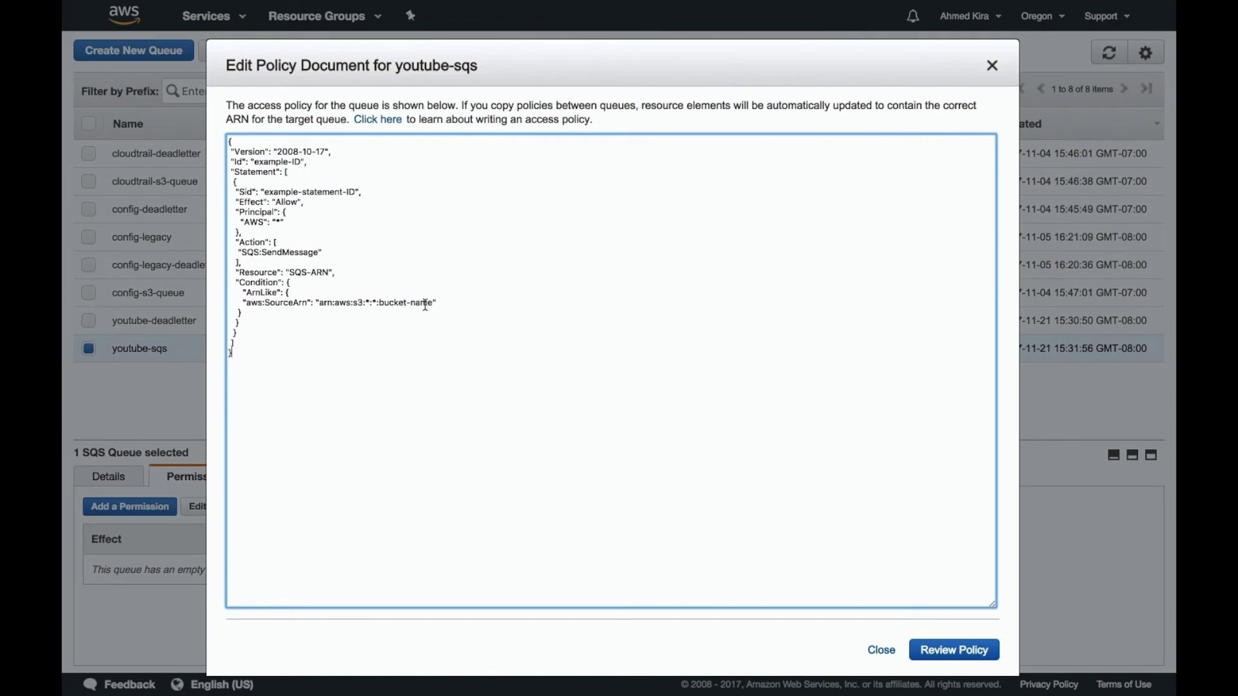
- Change the bucket name in the policy's aws:SourceArn condition to youtube*, then review and save the policy
drag(434, 304, 380, 300)
key(BackSpace)
text(youtube*)
click(954, 651)
click(928, 644)
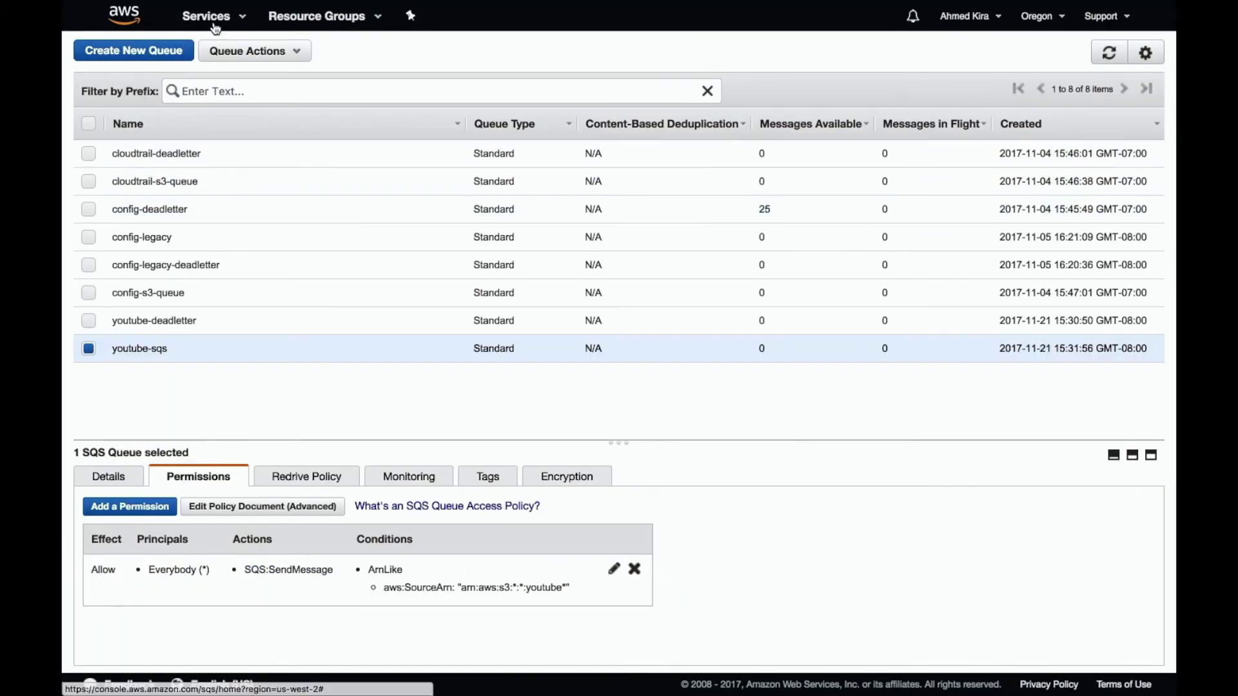
- Switch to S3 and open the Events settings in the properties of the youtube-cloudtrail bucket
click(215, 19)
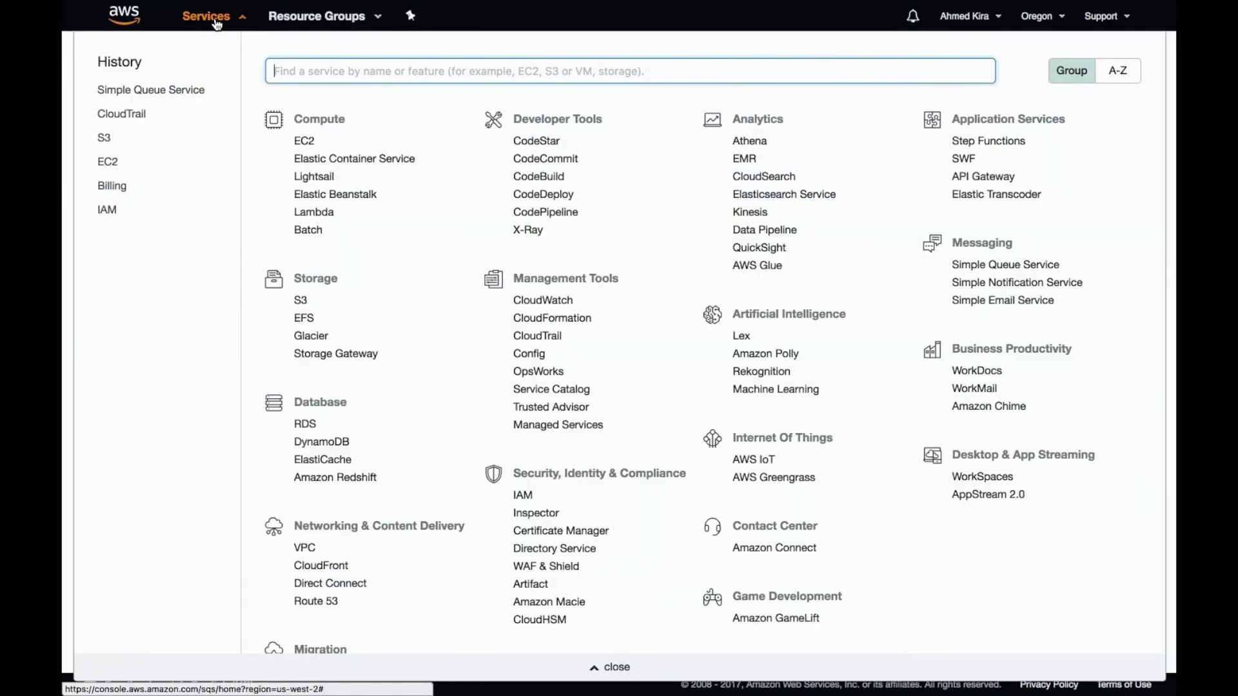
click(301, 305)
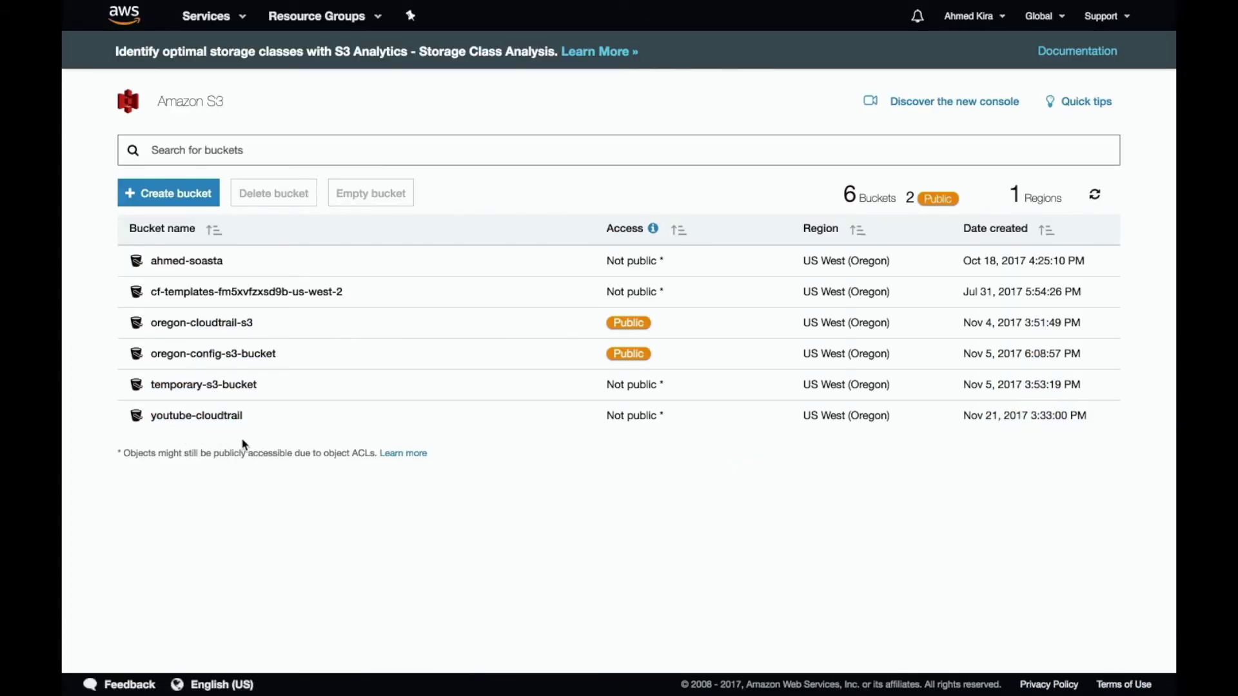
click(158, 417)
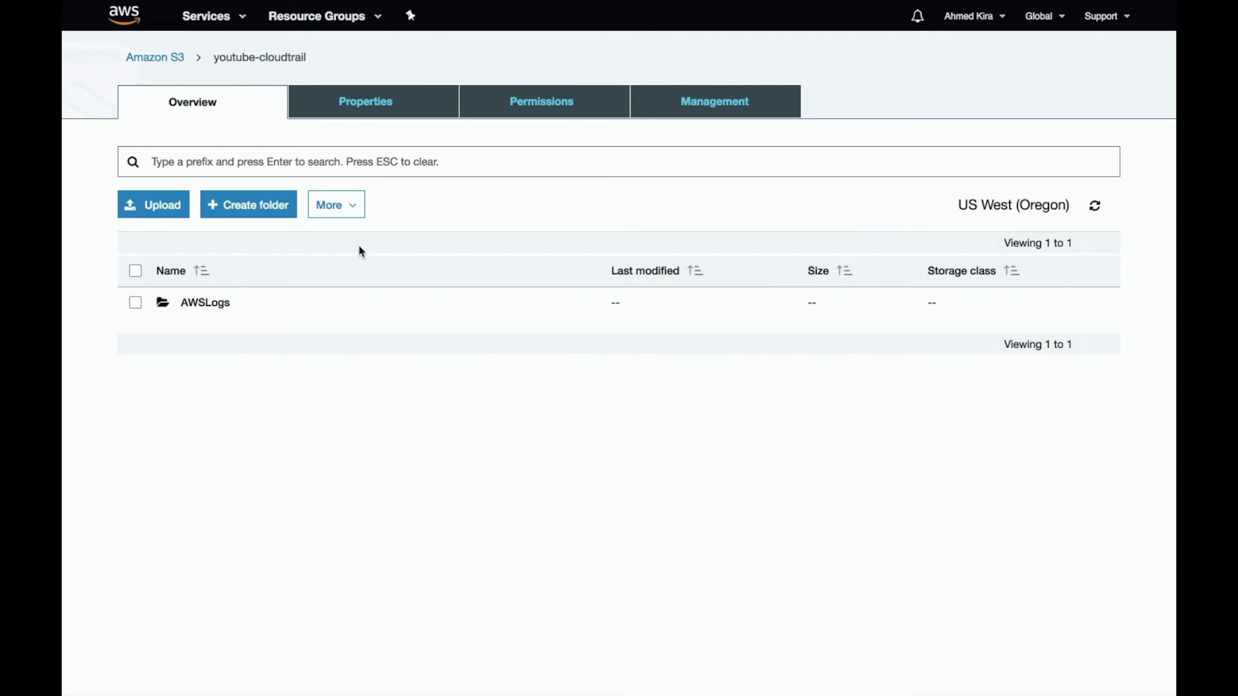
click(380, 105)
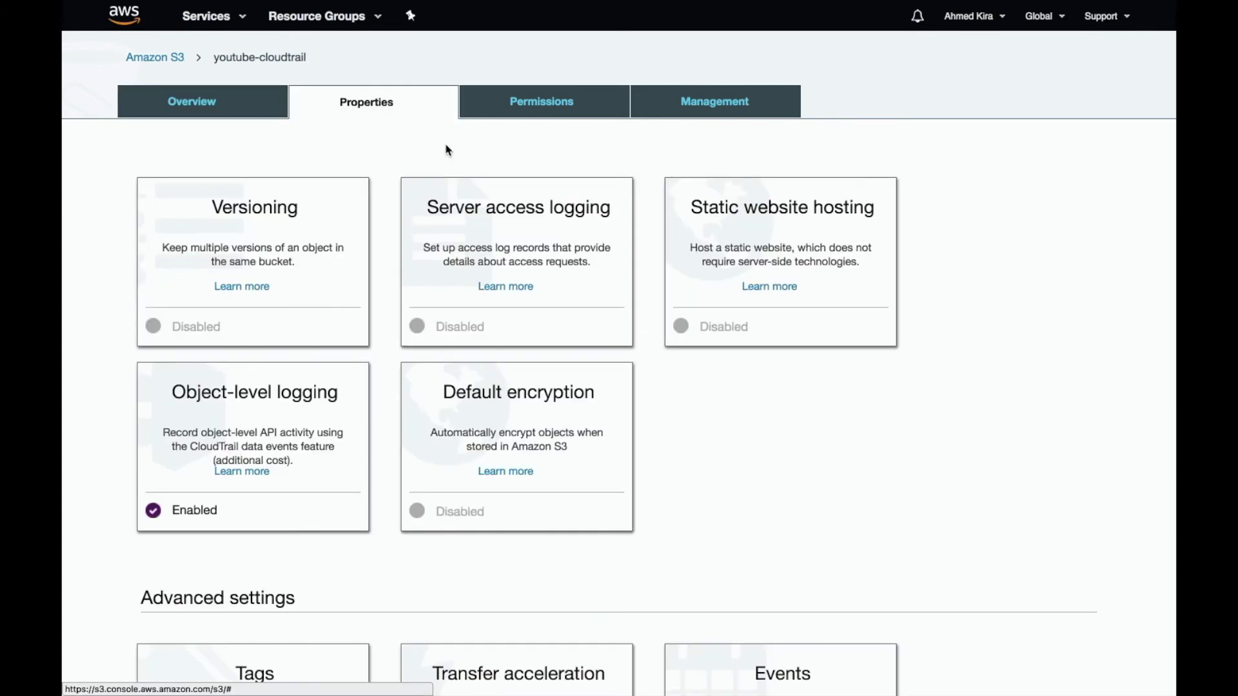
scroll(644, 387, down, 1)
scroll(646, 391, down, 3)
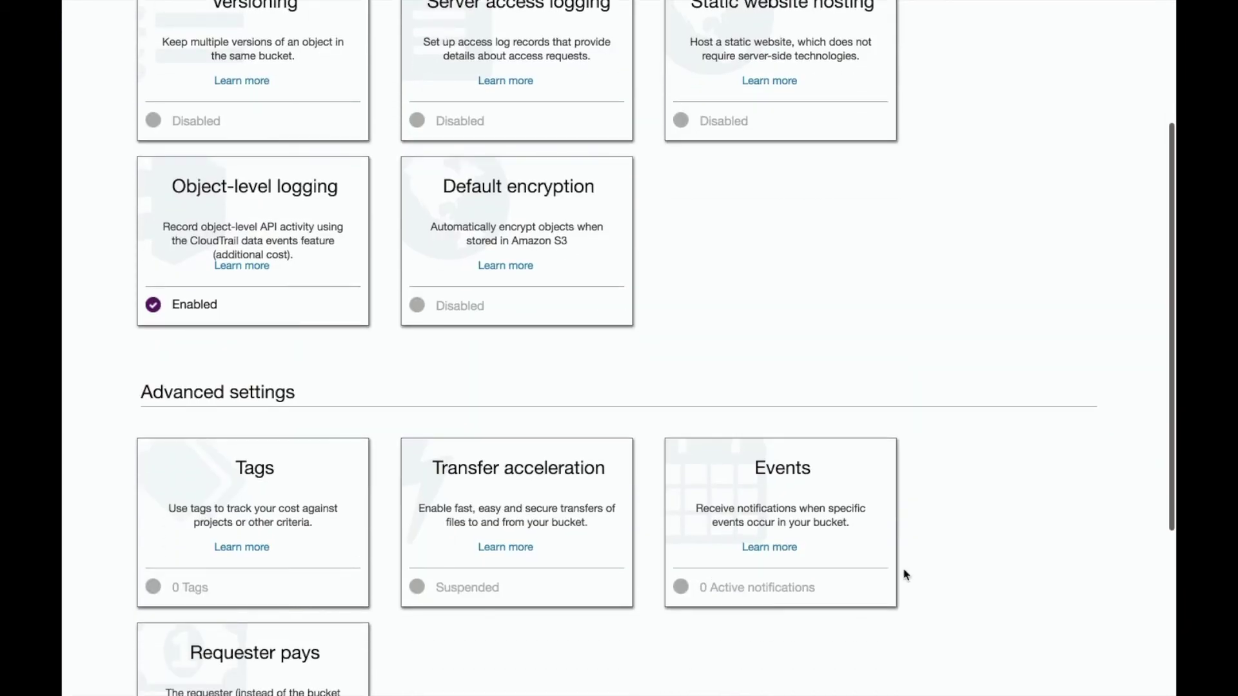
click(774, 560)
scroll(738, 517, down, 5)
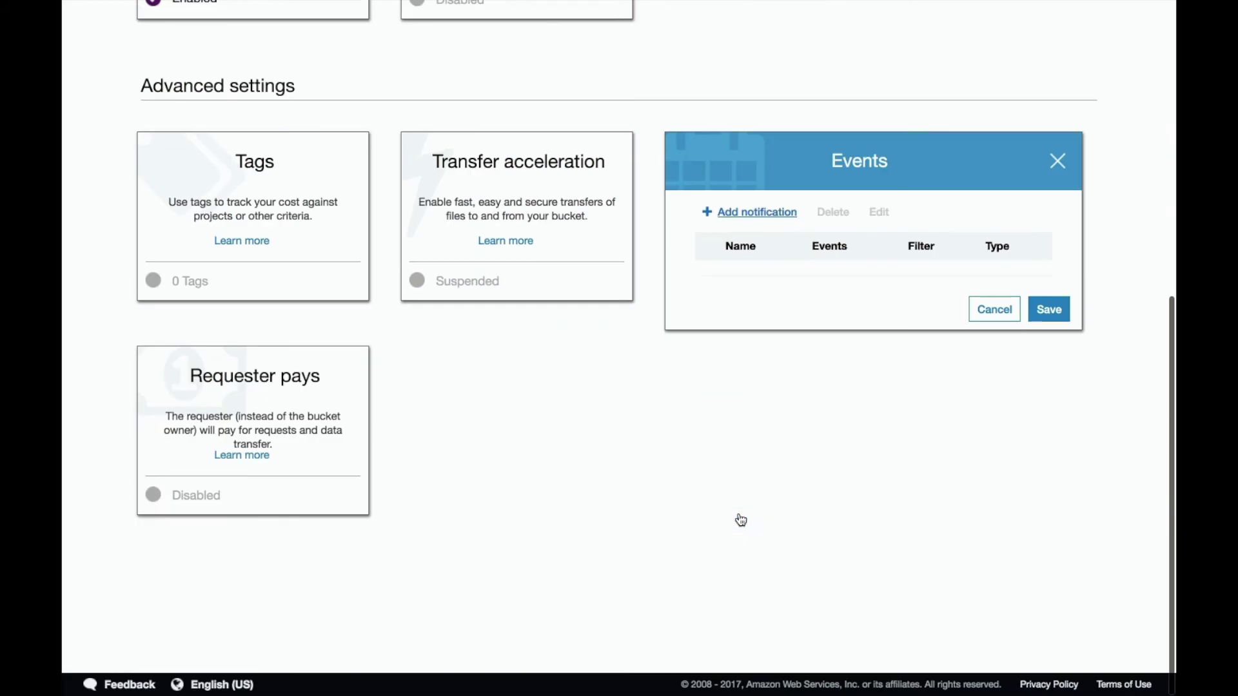
- Add an event notification named notifySQS for the ObjectCreate (All) event
click(741, 214)
click(749, 333)
text(notifiySQS)
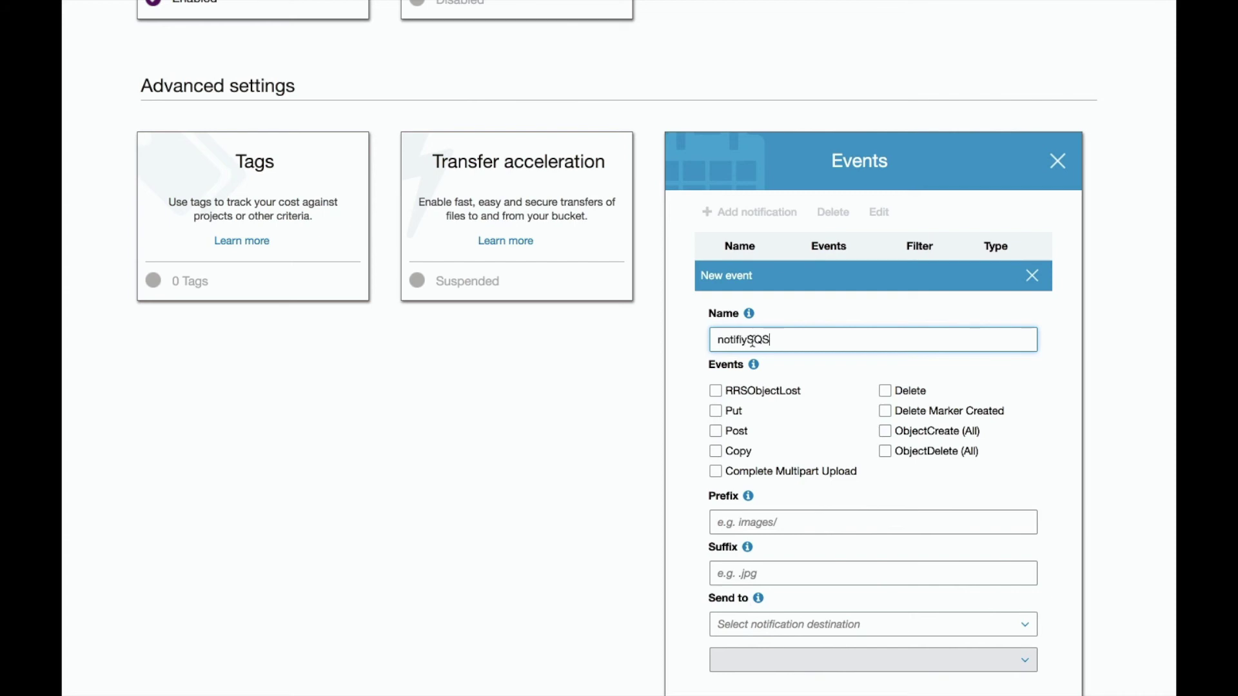
scroll(765, 366, down, 1)
click(744, 294)
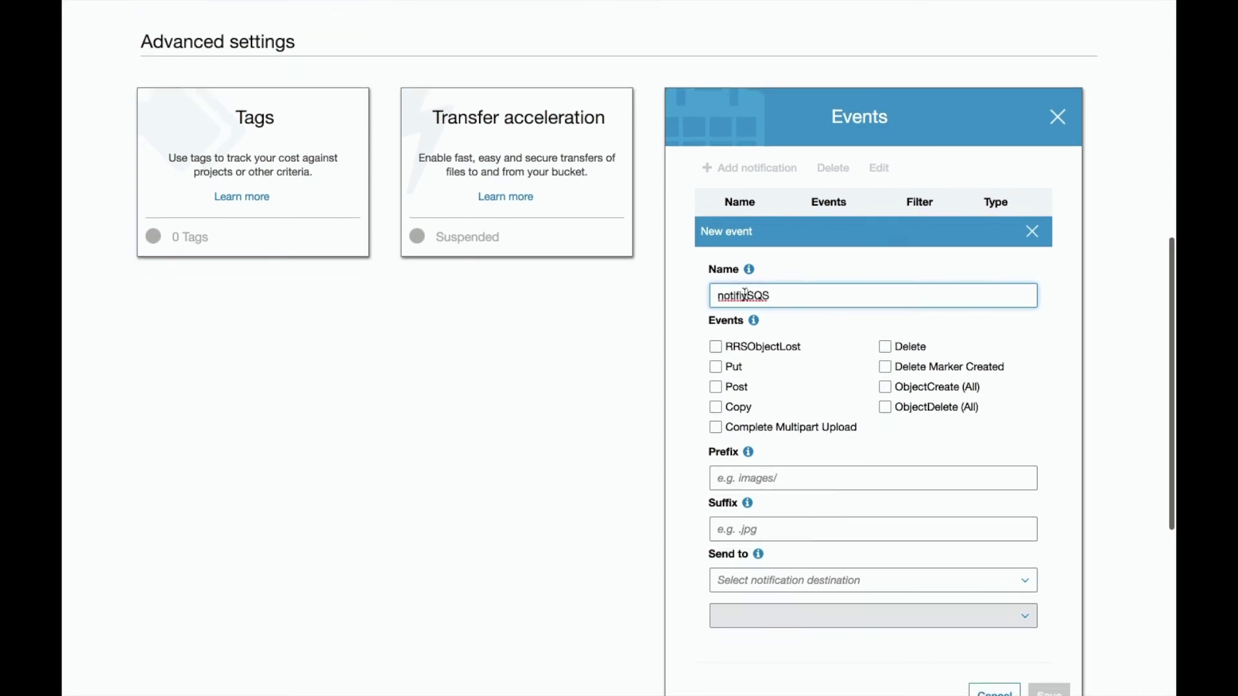
key(BackSpace)
scroll(709, 403, down, 1)
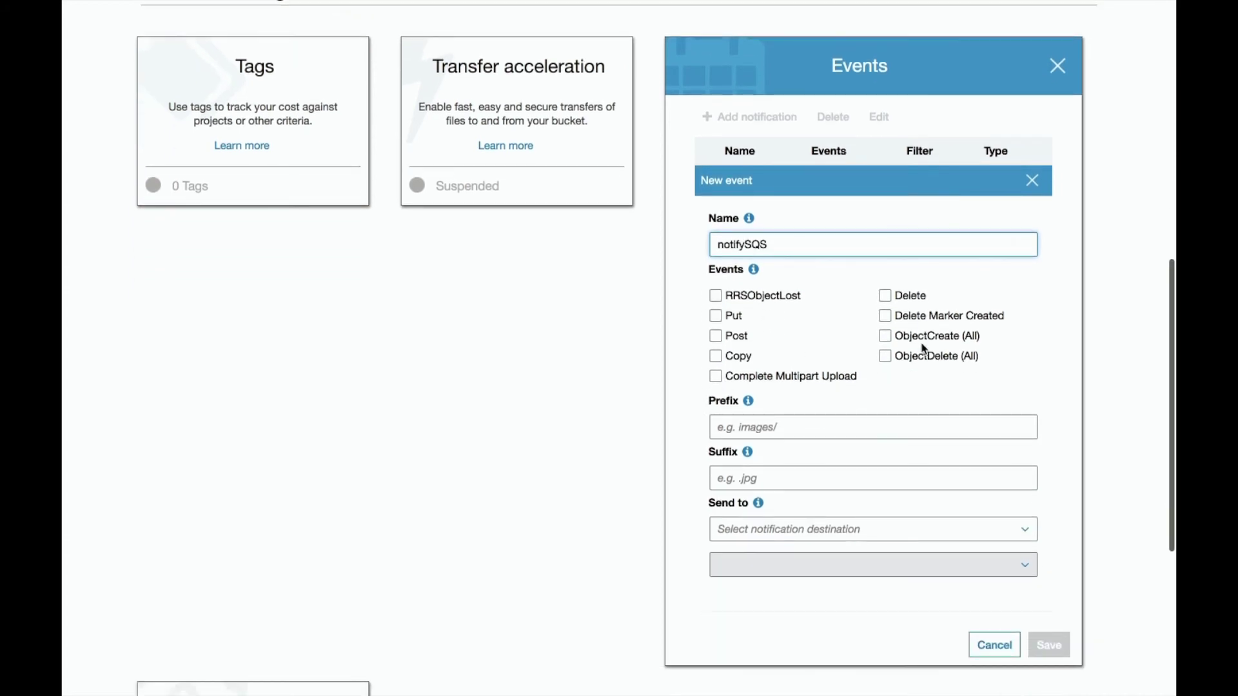
click(885, 340)
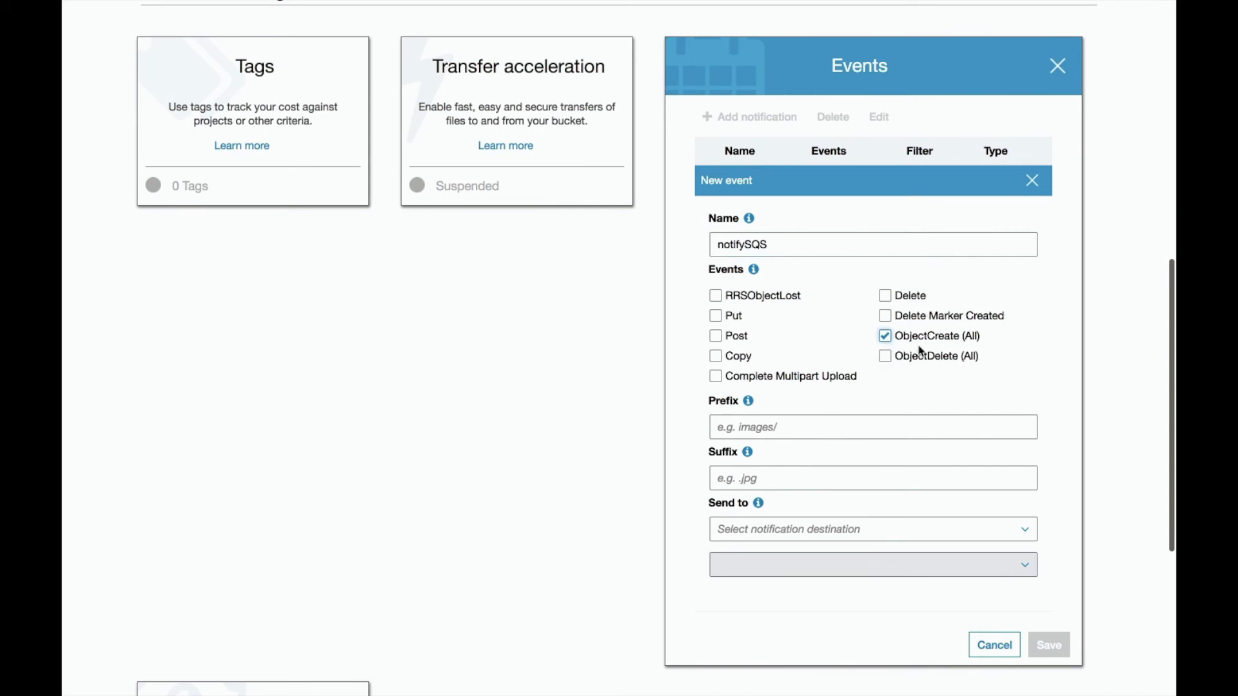
- Set the notification's destination to SQS Queue with the youtube-sqs queue and save it
scroll(857, 383, down, 1)
scroll(857, 383, down, 2)
click(836, 404)
click(769, 453)
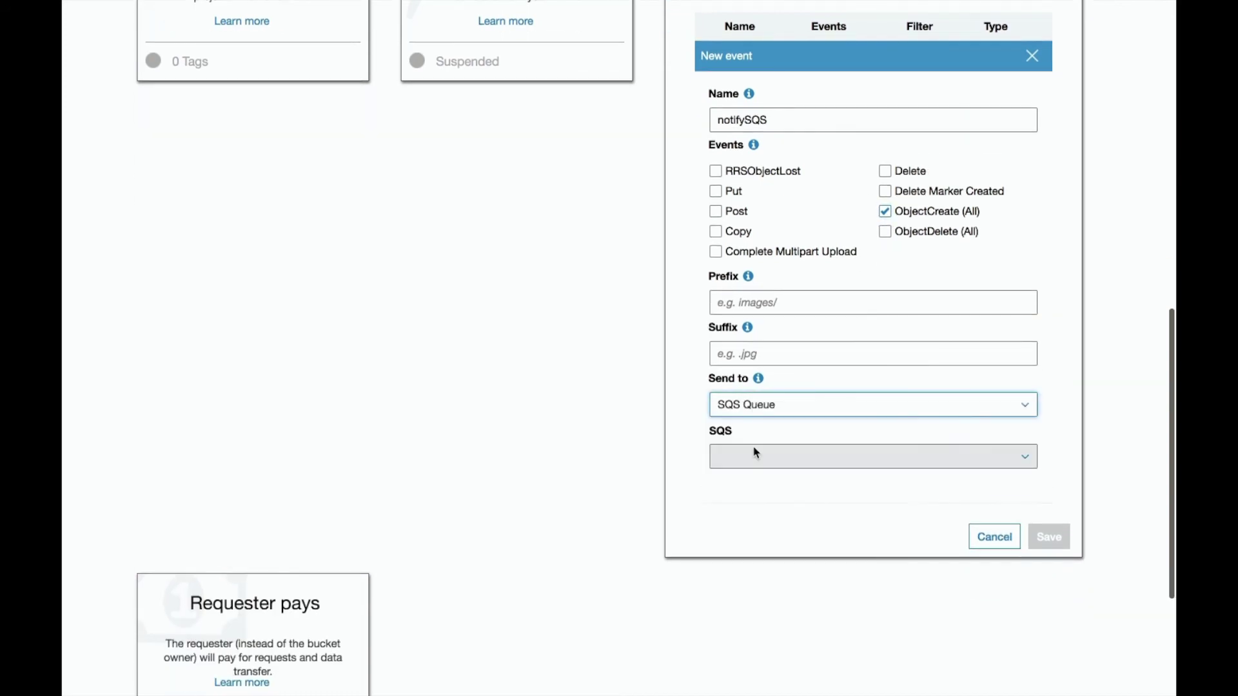
click(769, 457)
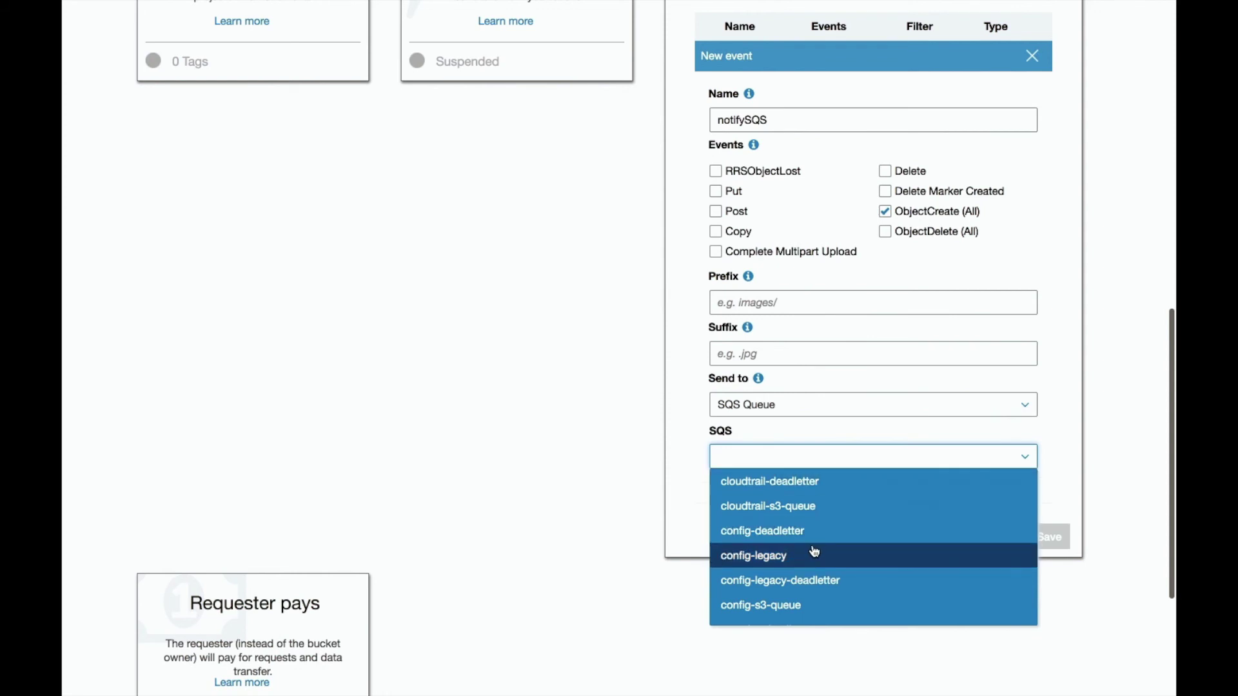
scroll(819, 550, down, 3)
click(756, 473)
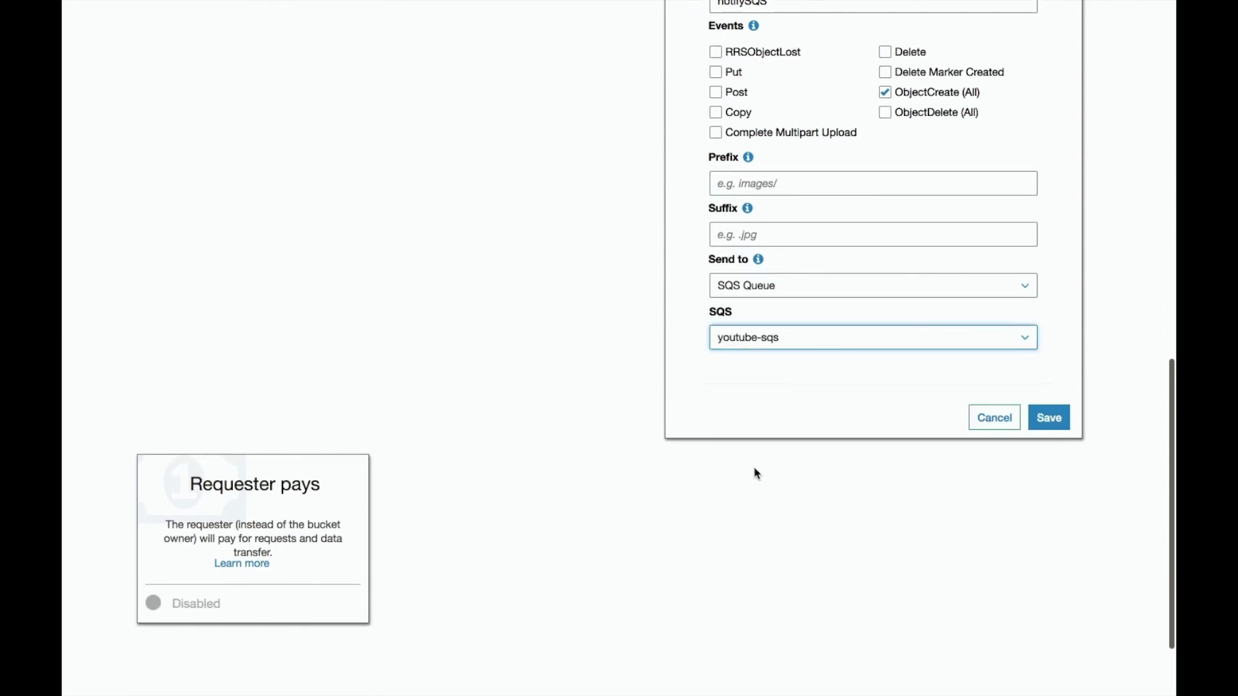
click(1046, 421)
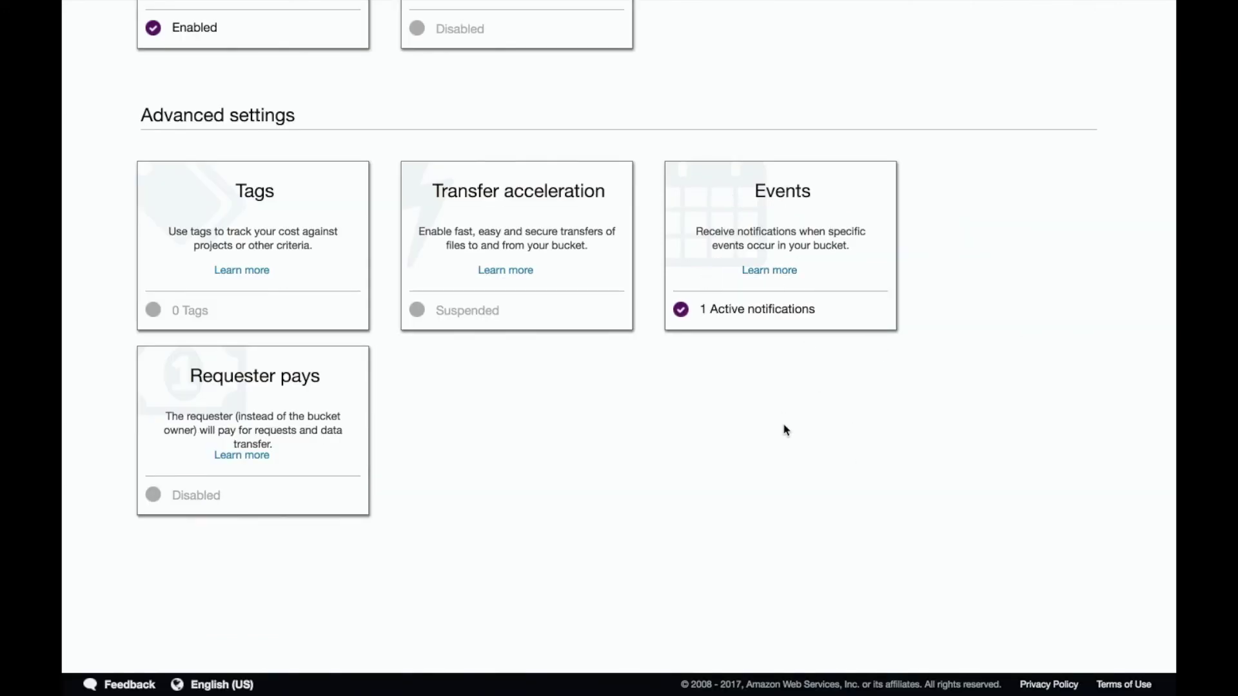
scroll(786, 430, up, 5)
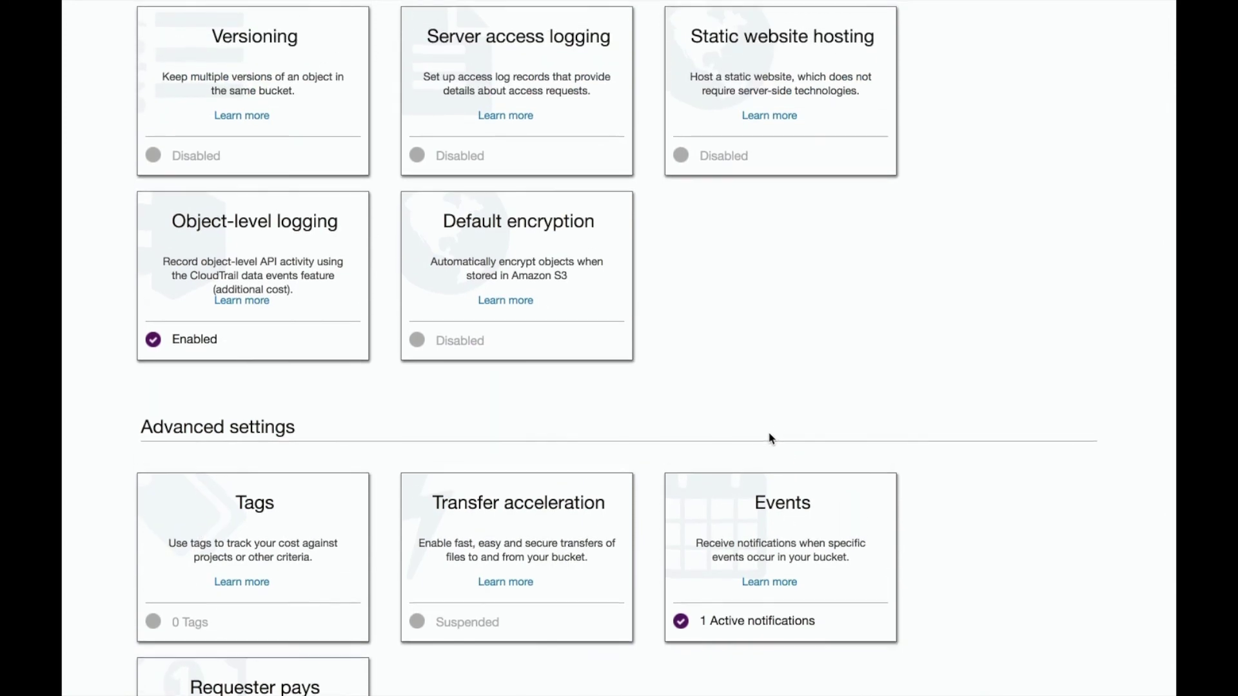
scroll(771, 437, up, 3)
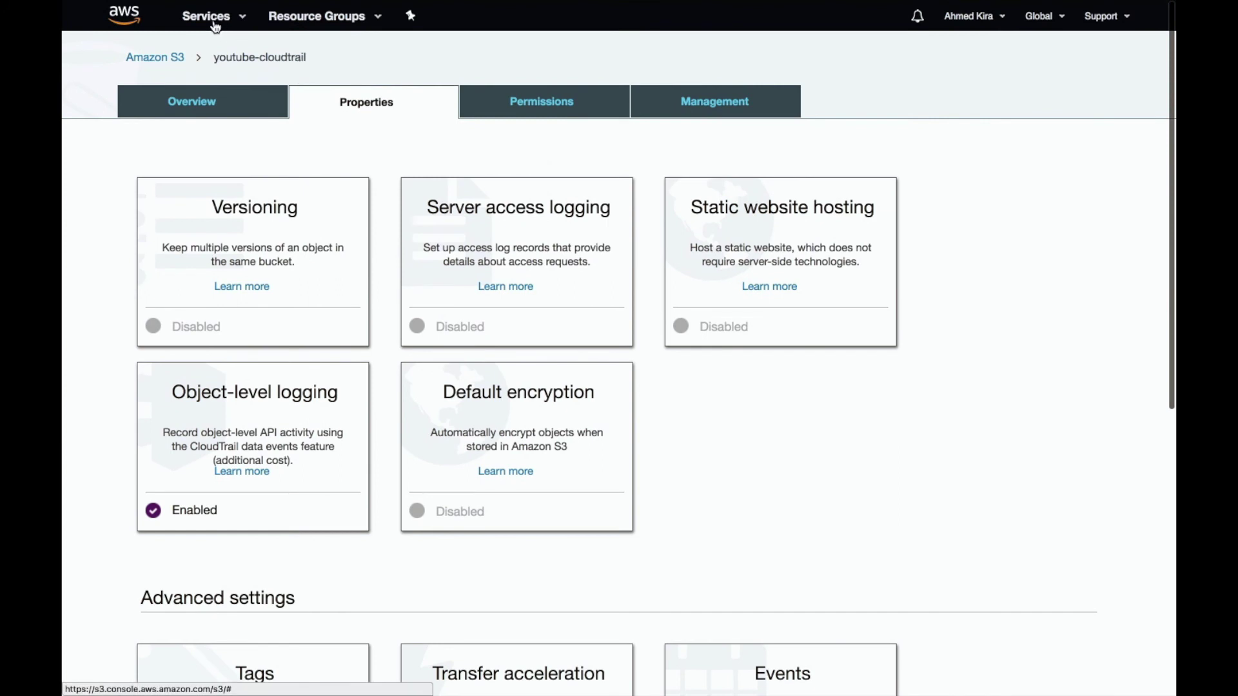
click(215, 23)
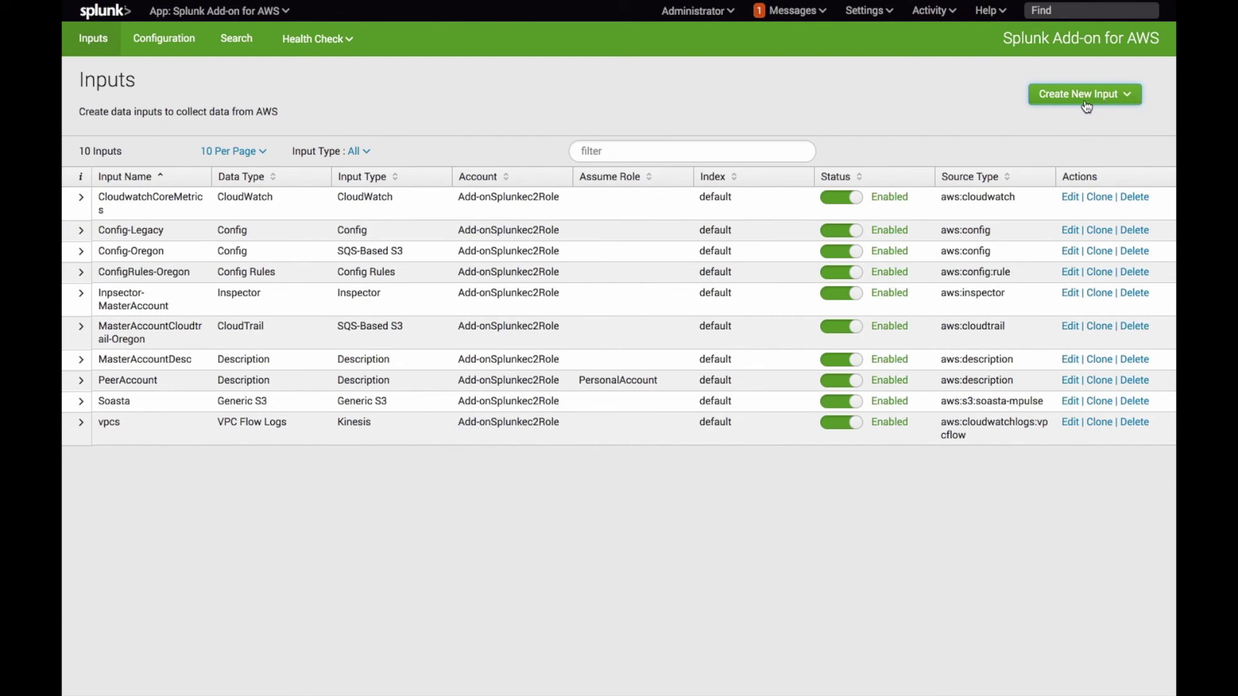
- In the Splunk Add-on for AWS, review the new CloudTrail SQS-Based S3 input form and the existing MasterAccountCloudtrail-Oregon input's configuration without saving either
click(1096, 101)
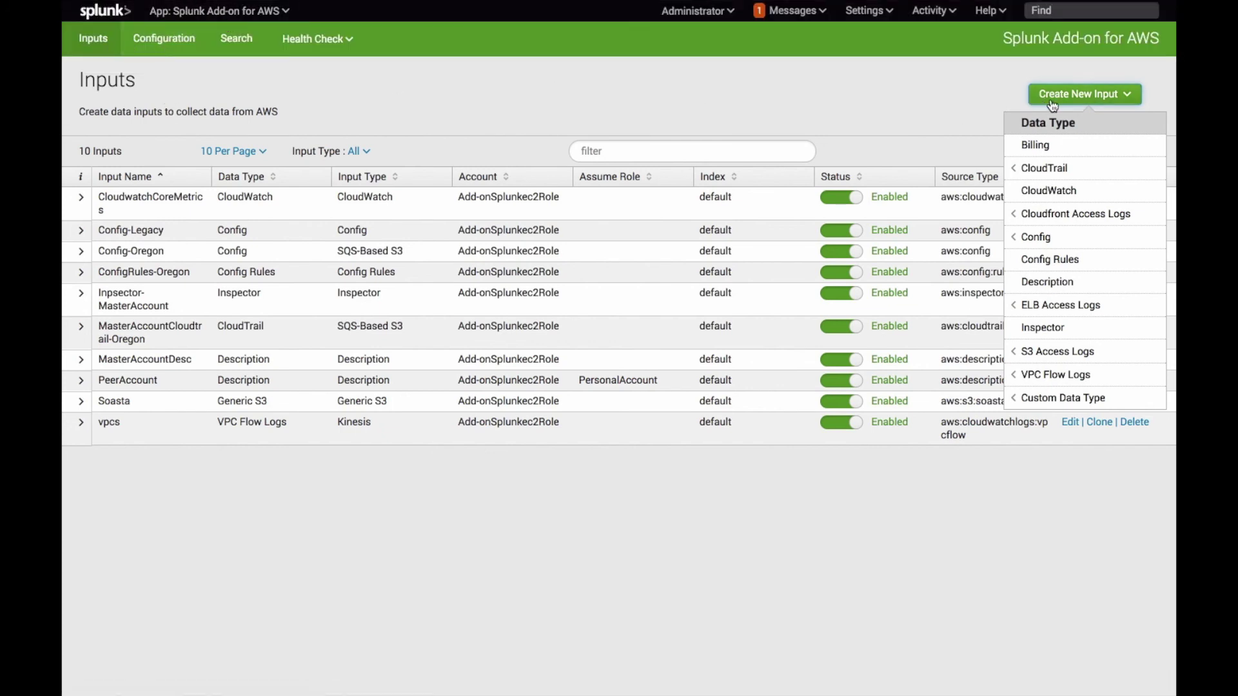
mouse_move(1053, 166)
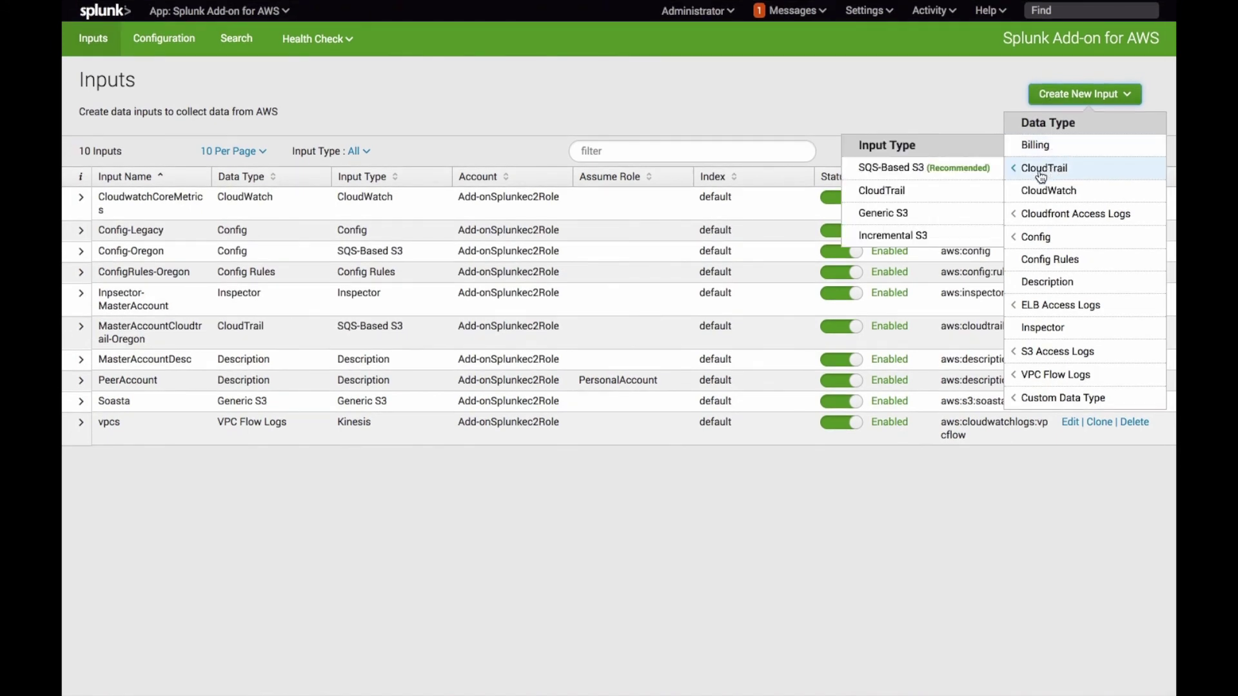
click(891, 168)
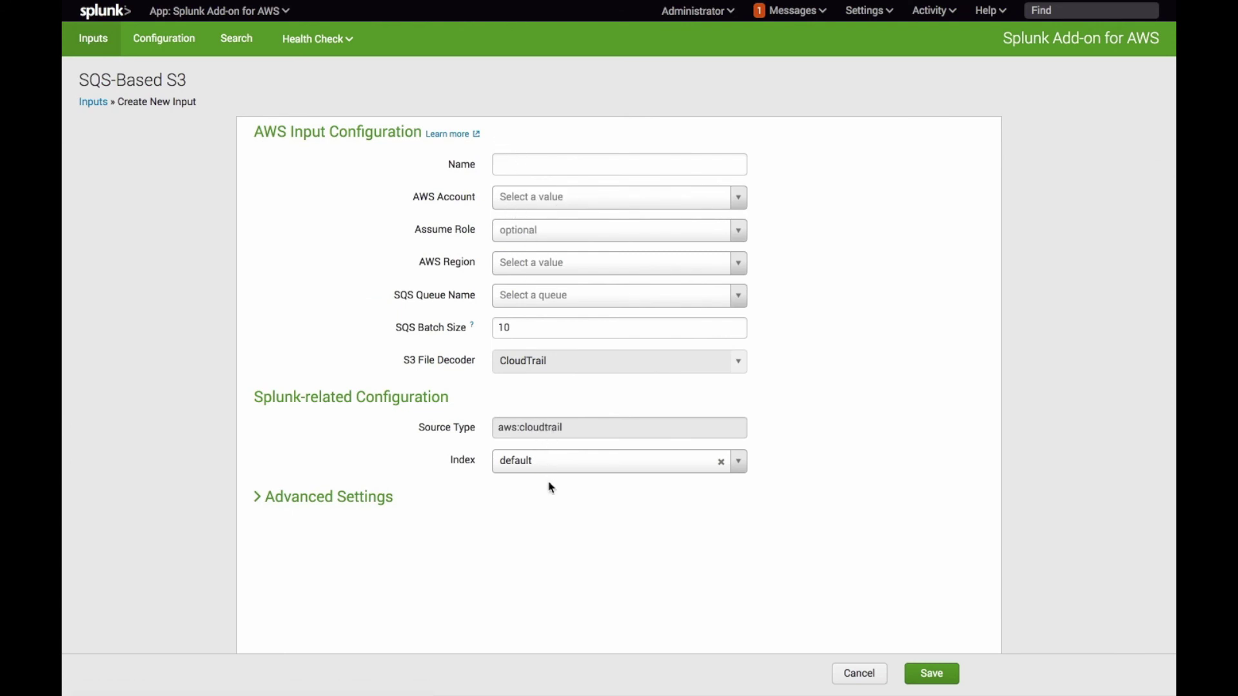
click(851, 678)
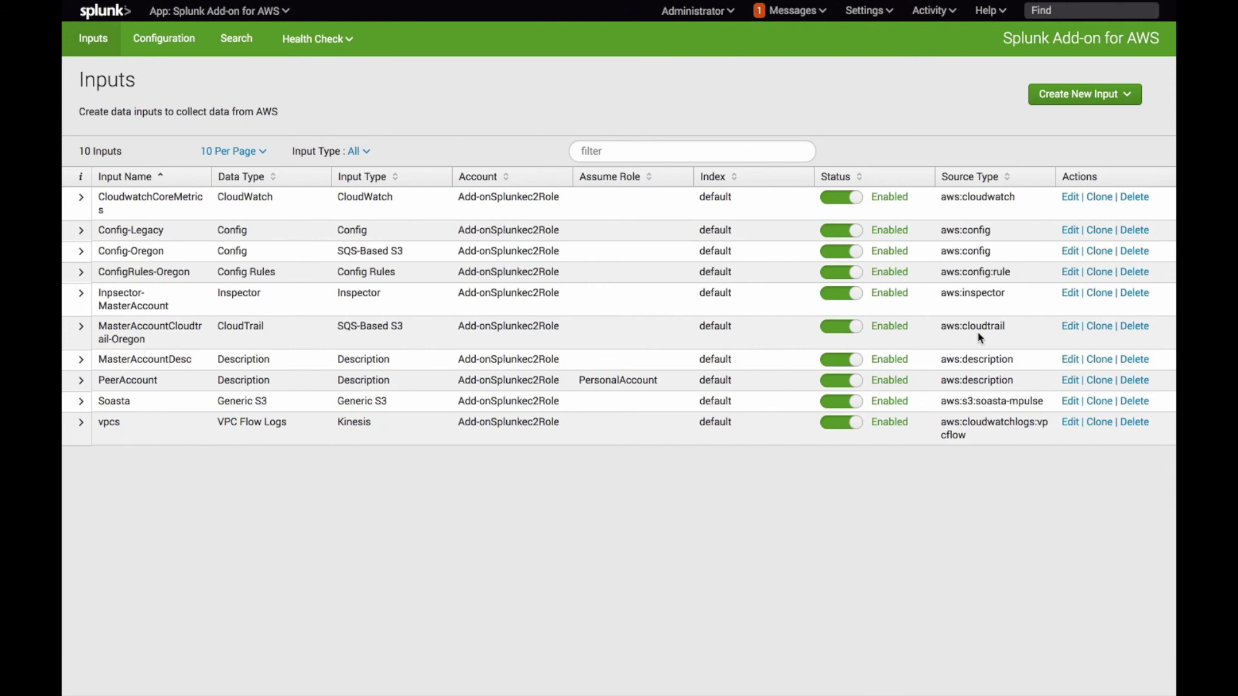
click(1070, 326)
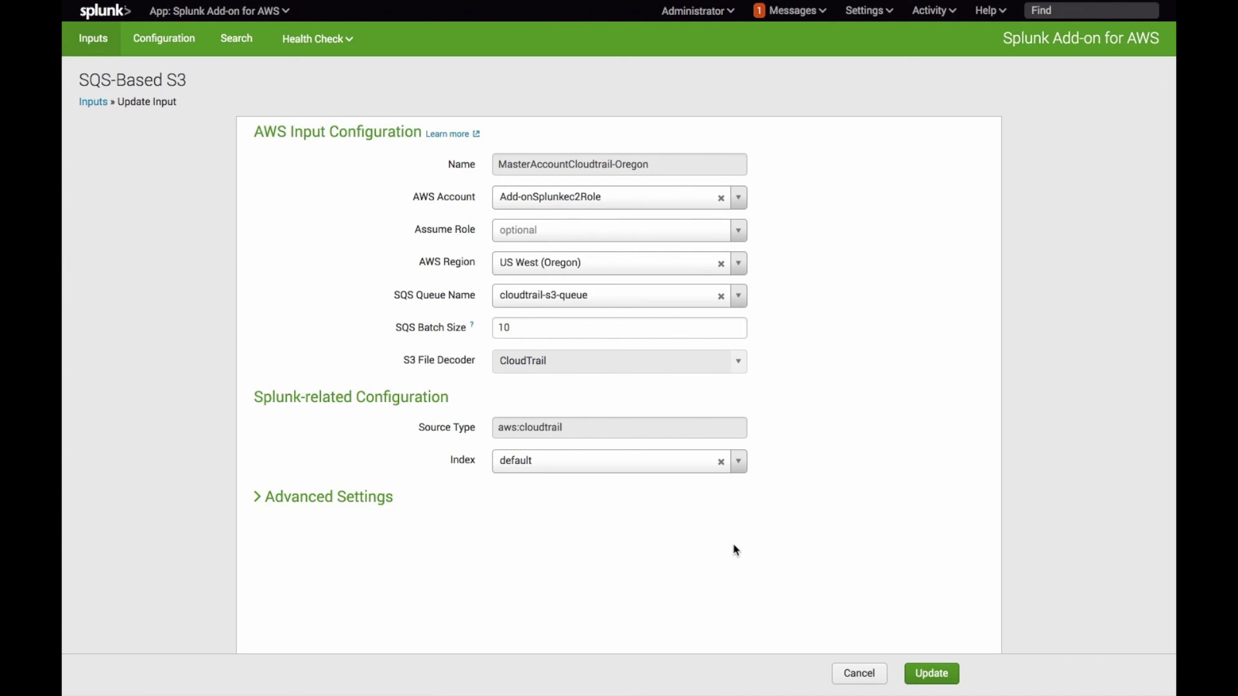
click(875, 673)
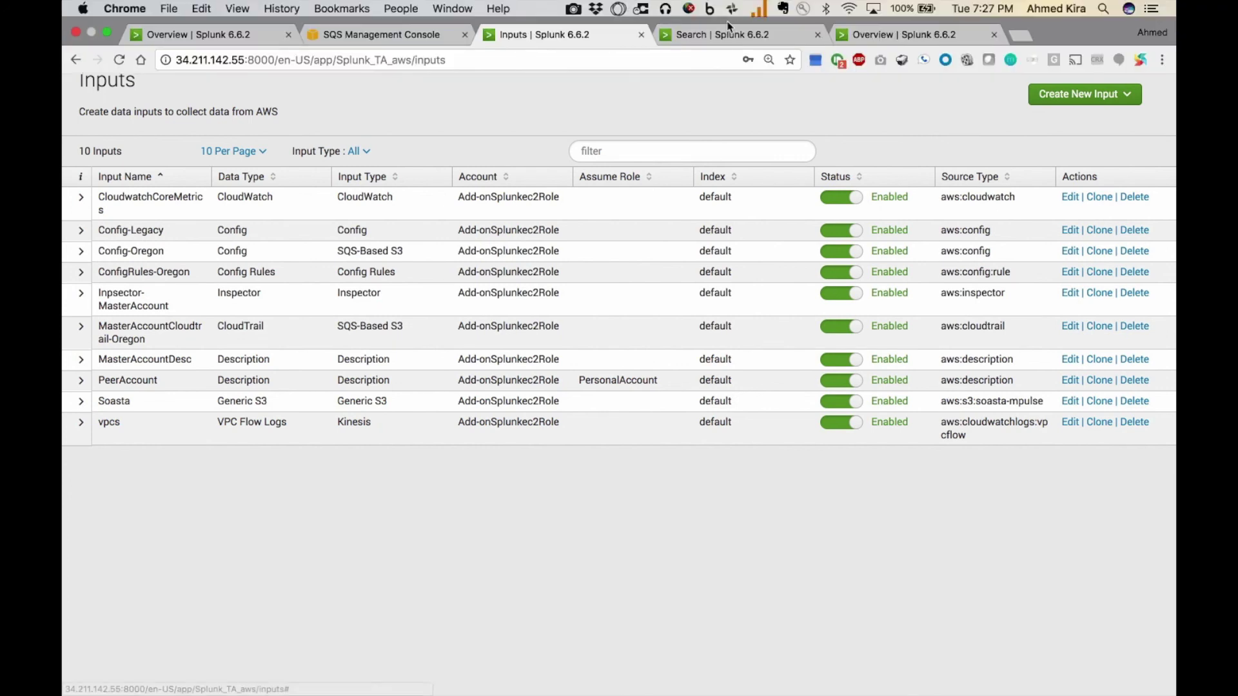
- Examine the CloudTrail activity map in the Splunk App for AWS overview and the time range presets of the sourcetype=aws:cloudtrail search
click(889, 35)
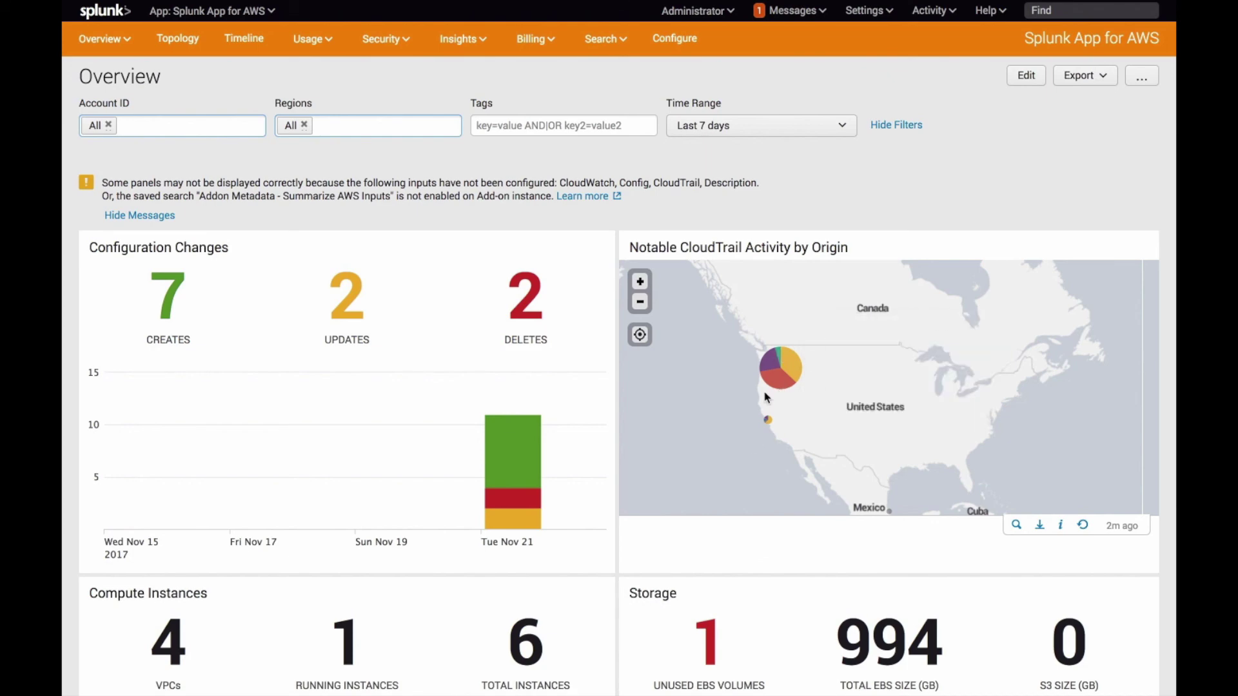
mouse_move(776, 363)
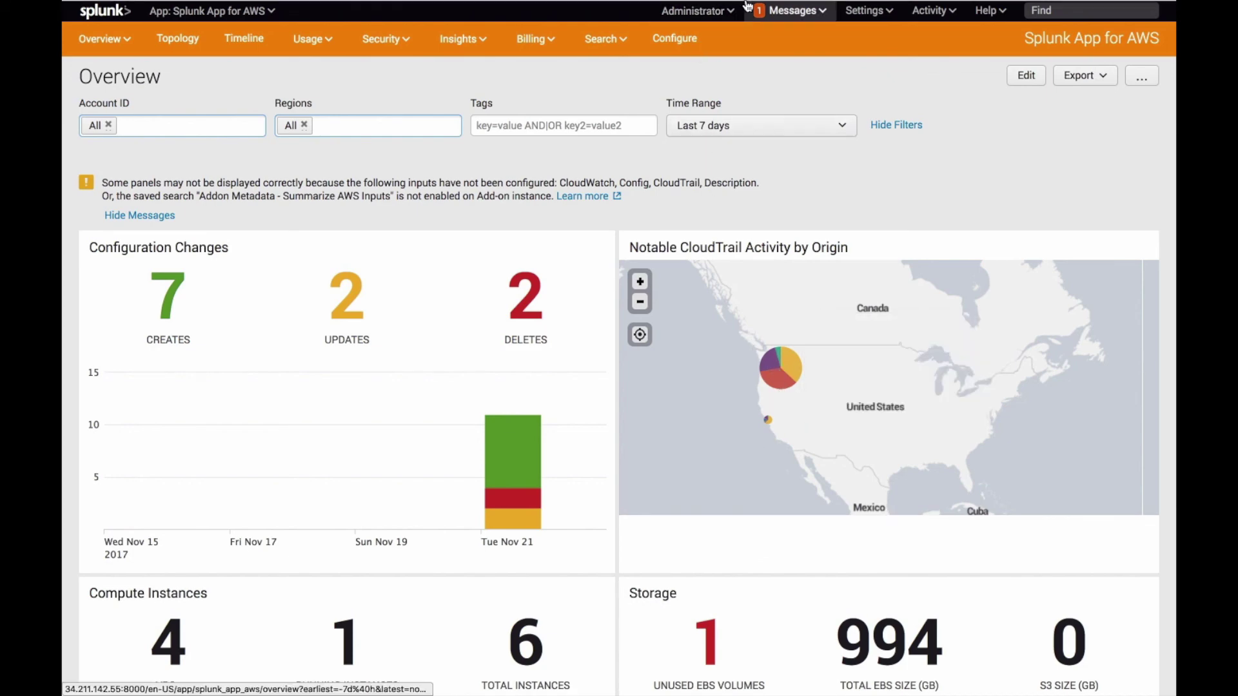
click(708, 36)
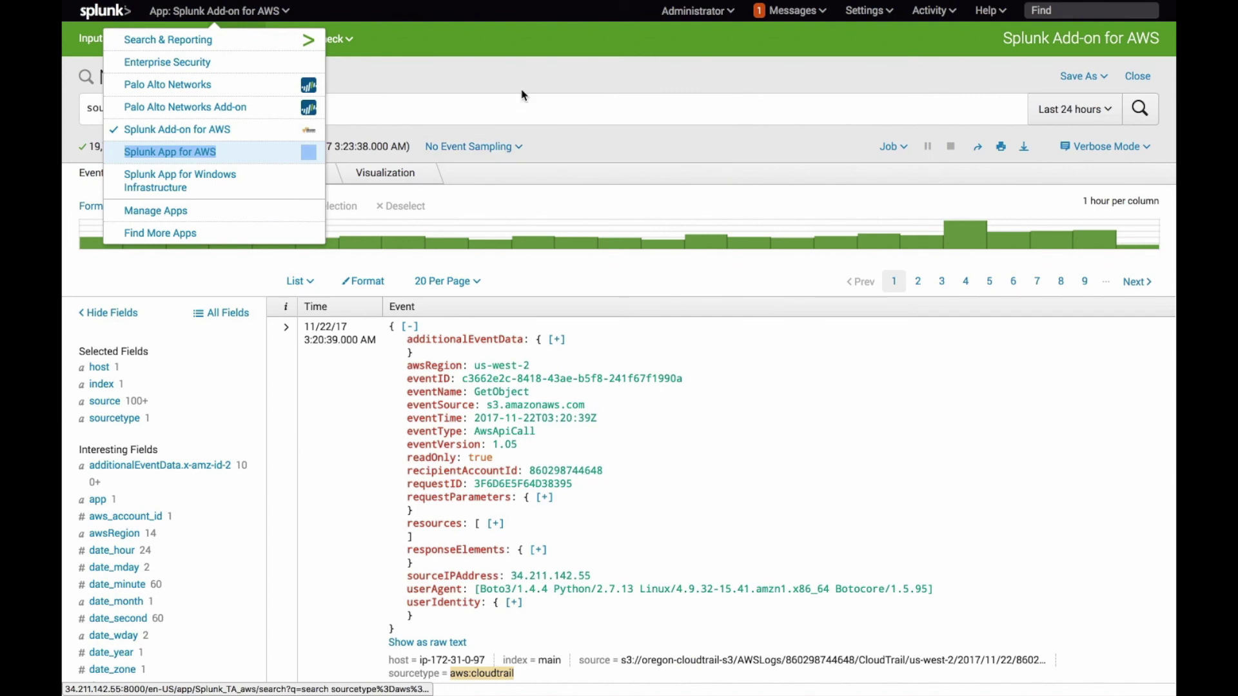
click(526, 66)
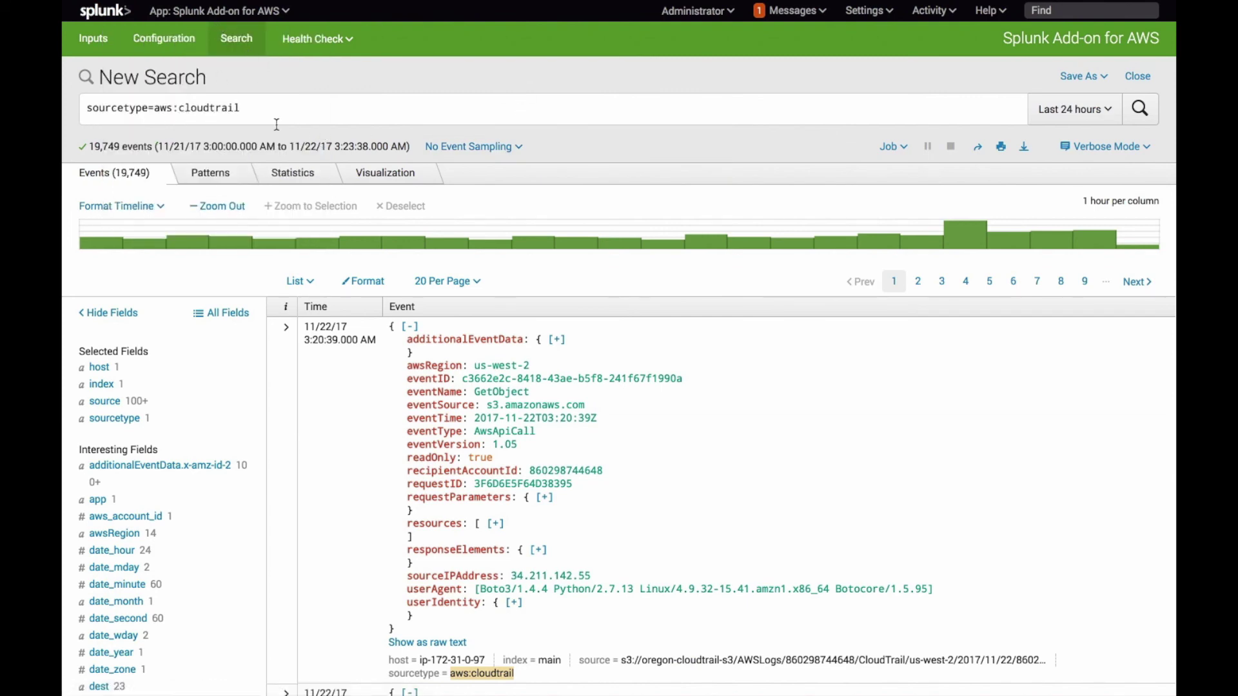
click(1073, 111)
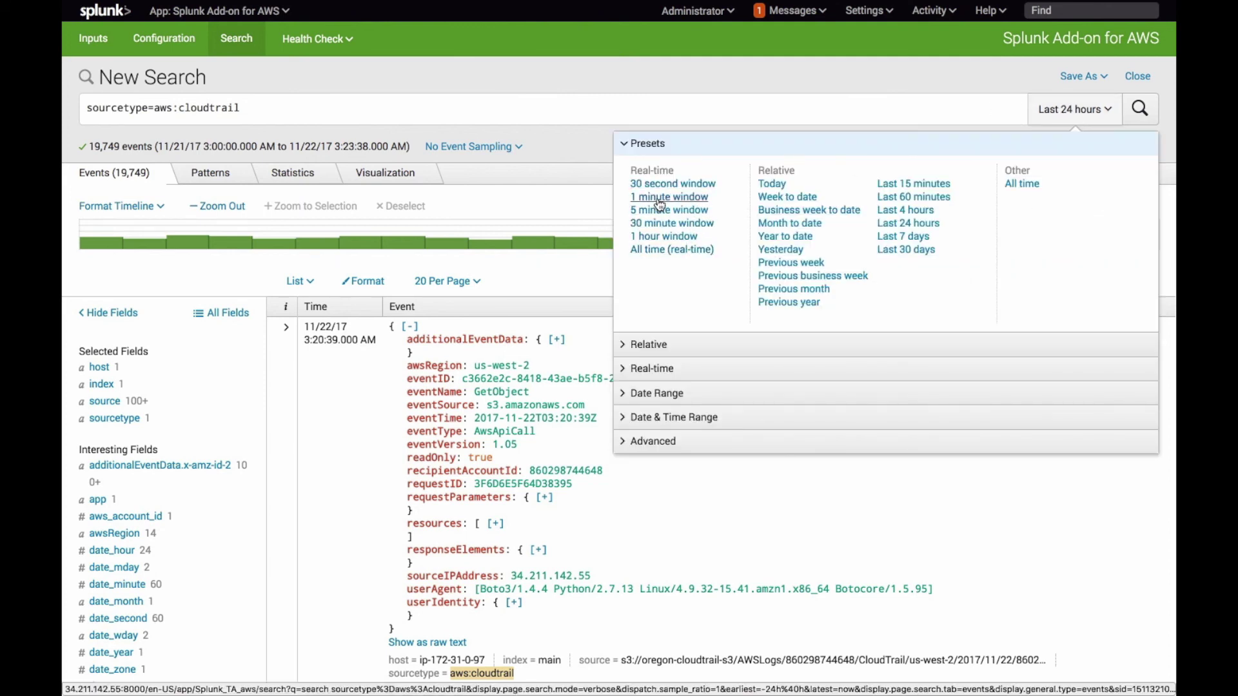
click(617, 82)
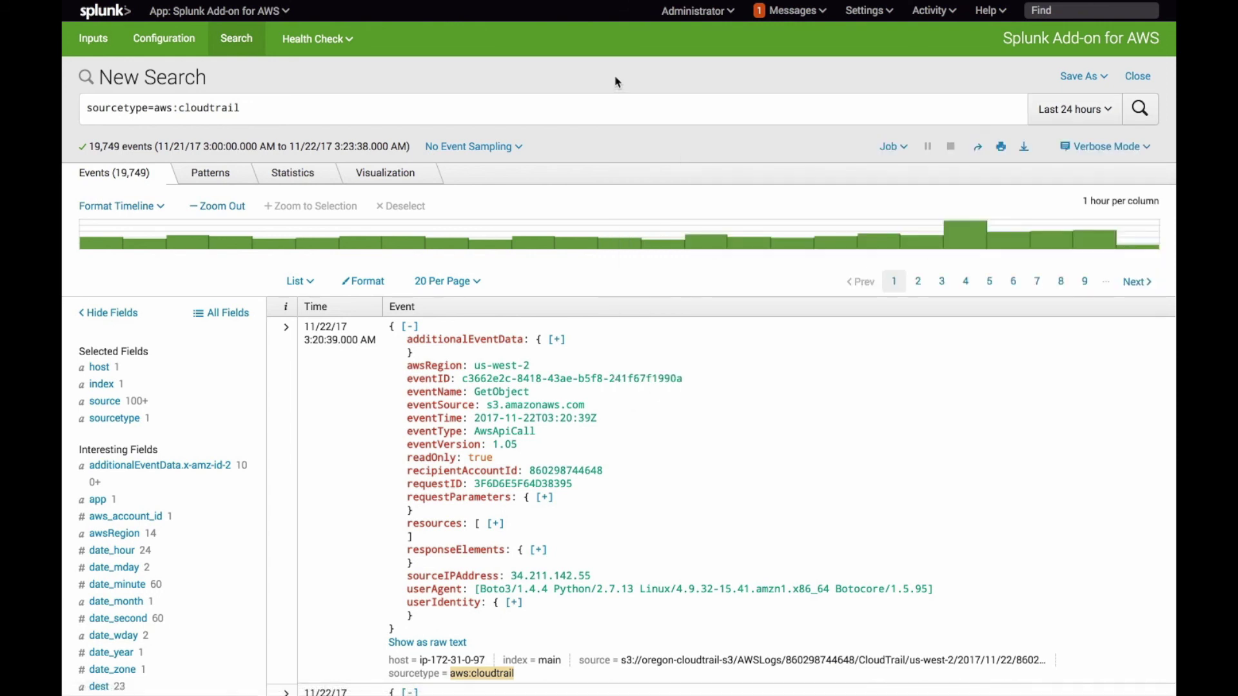